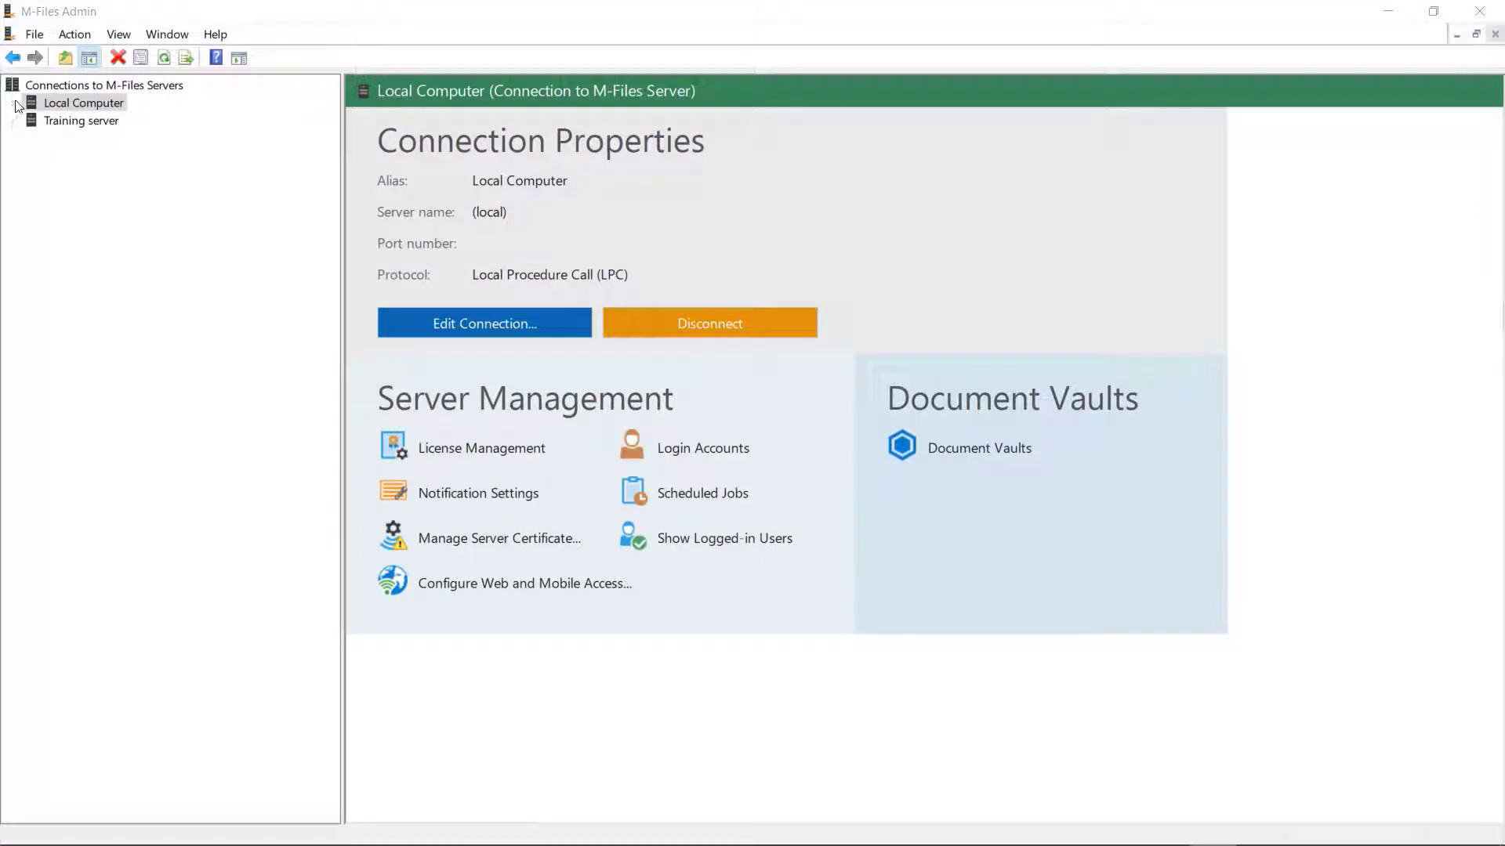
- Show the Workflows list of My Vault under Local Computer > Document Vaults
{"action": "left_click", "coordinate": [15, 103]}
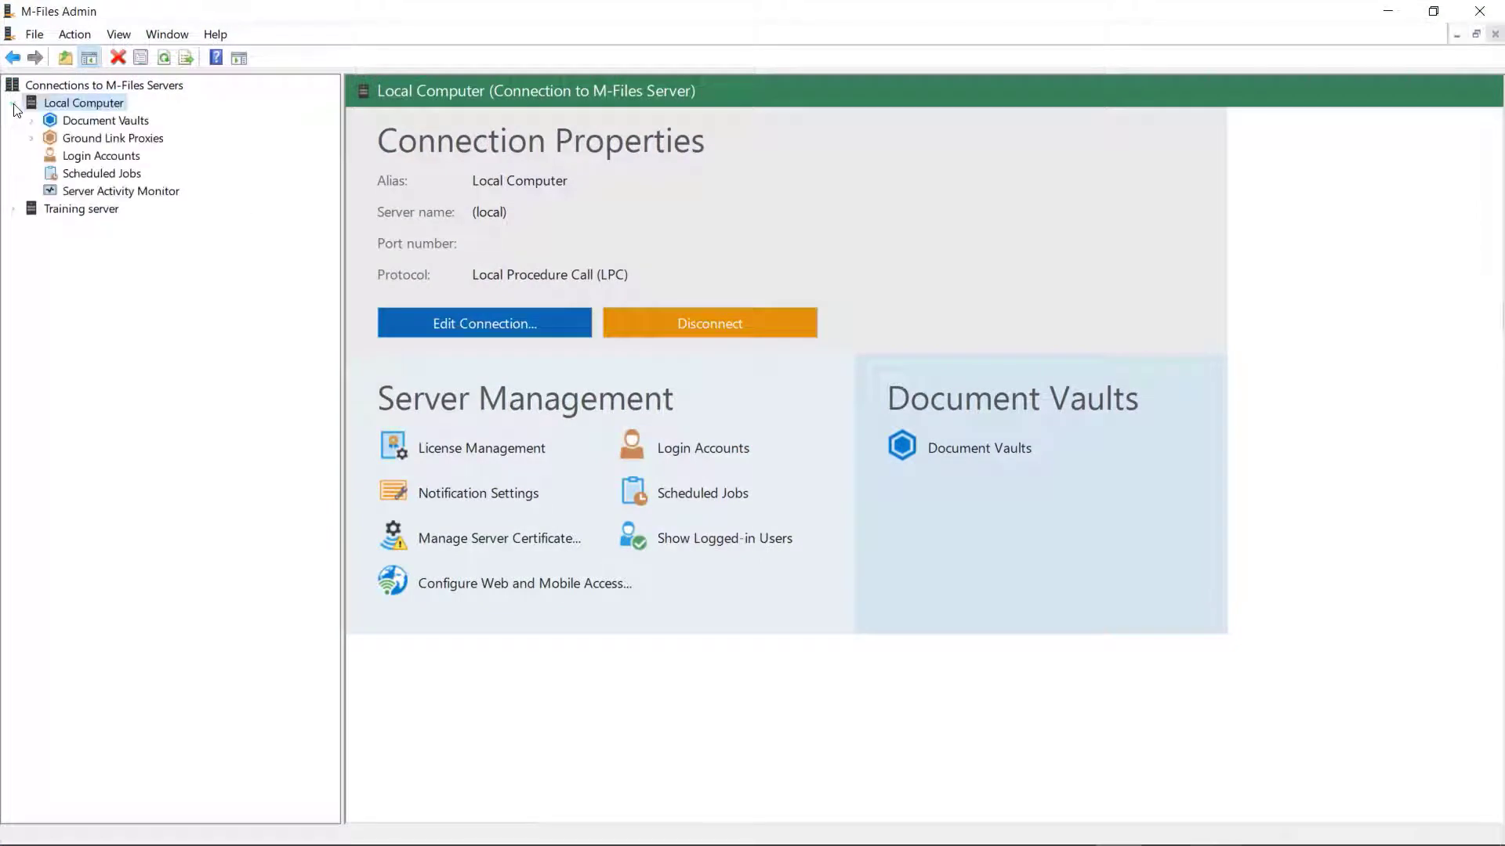
{"action": "left_click", "coordinate": [30, 122]}
{"action": "left_click", "coordinate": [50, 139]}
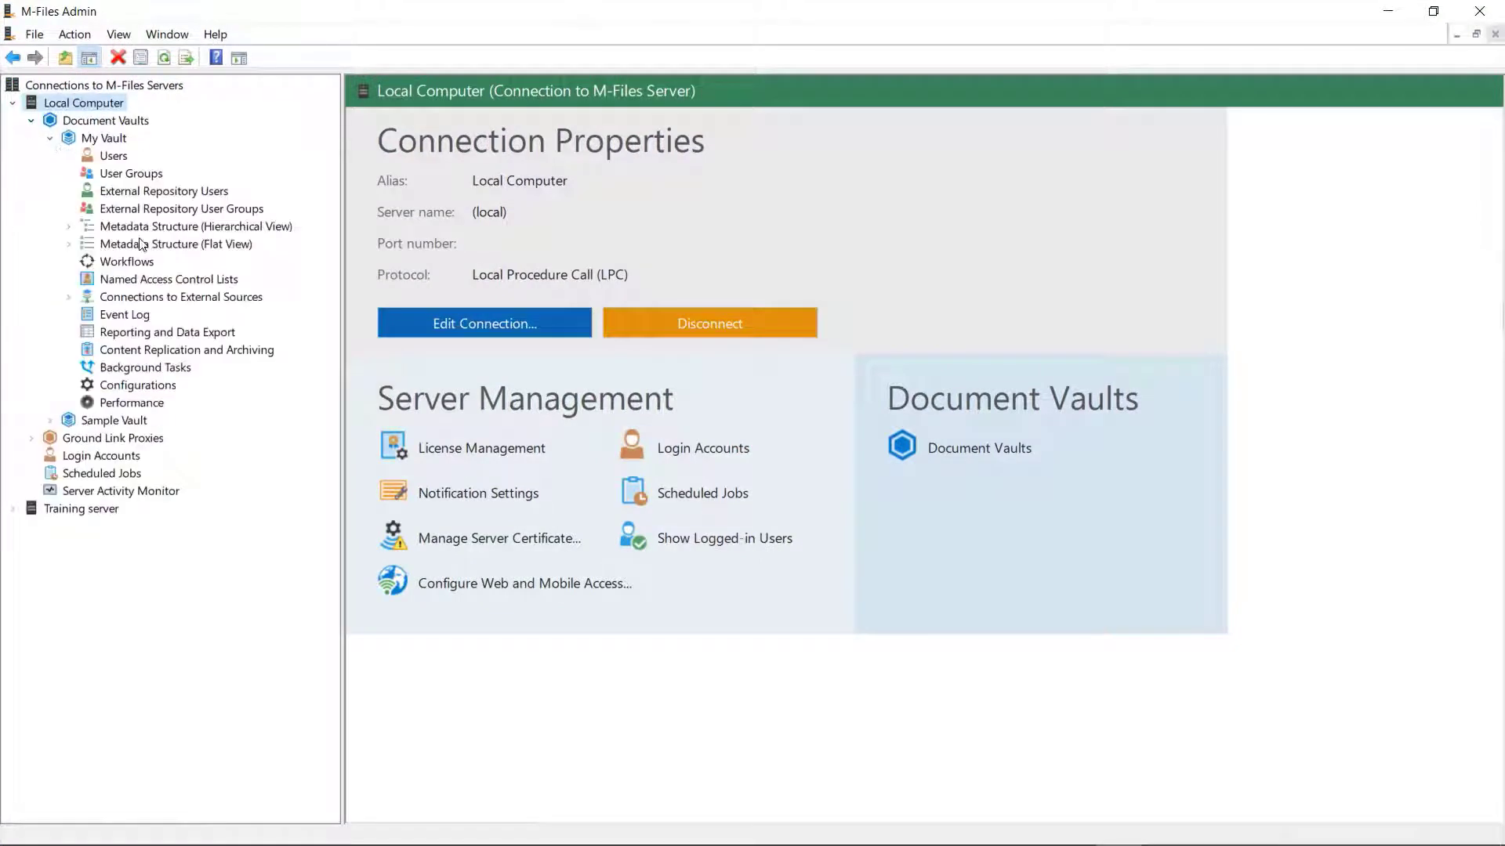
{"action": "left_click", "coordinate": [144, 262]}
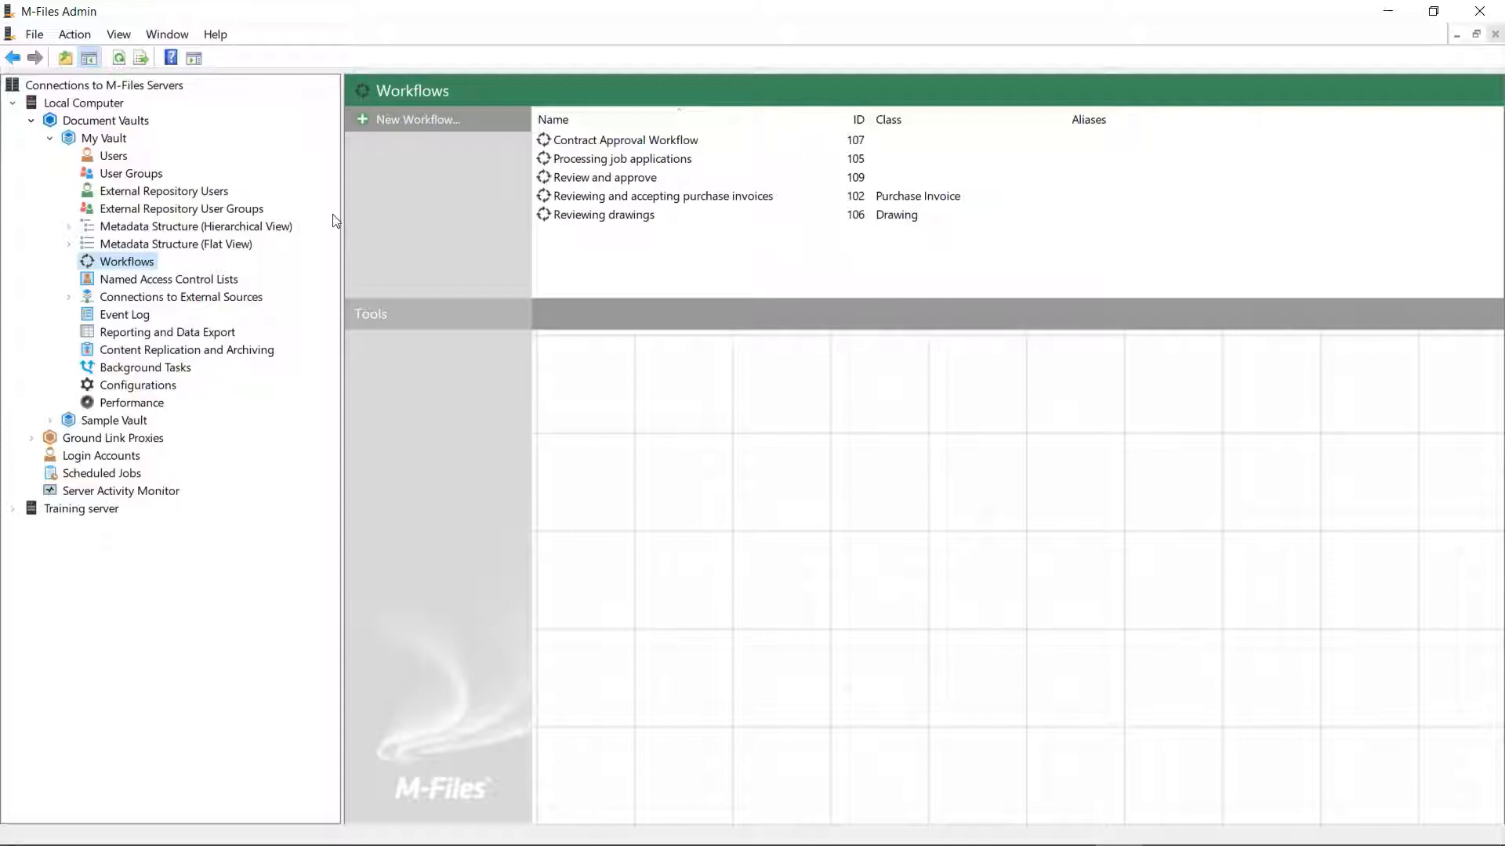
- Create a workflow named 'Document Workflow' with Draft and Final states
{"action": "left_click", "coordinate": [431, 125]}
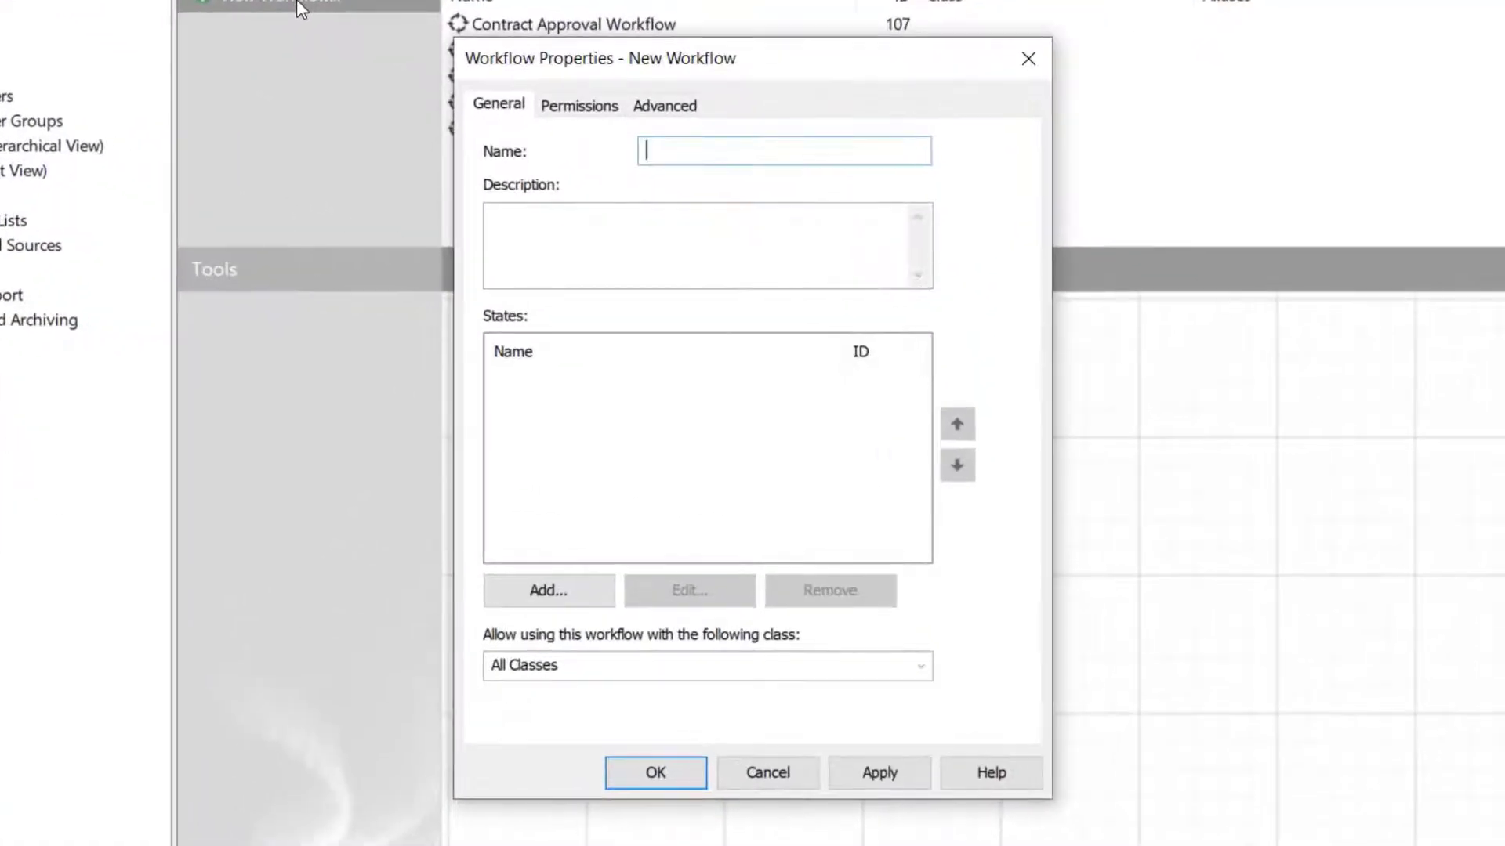
{"action": "type", "text": "Document Workflow"}
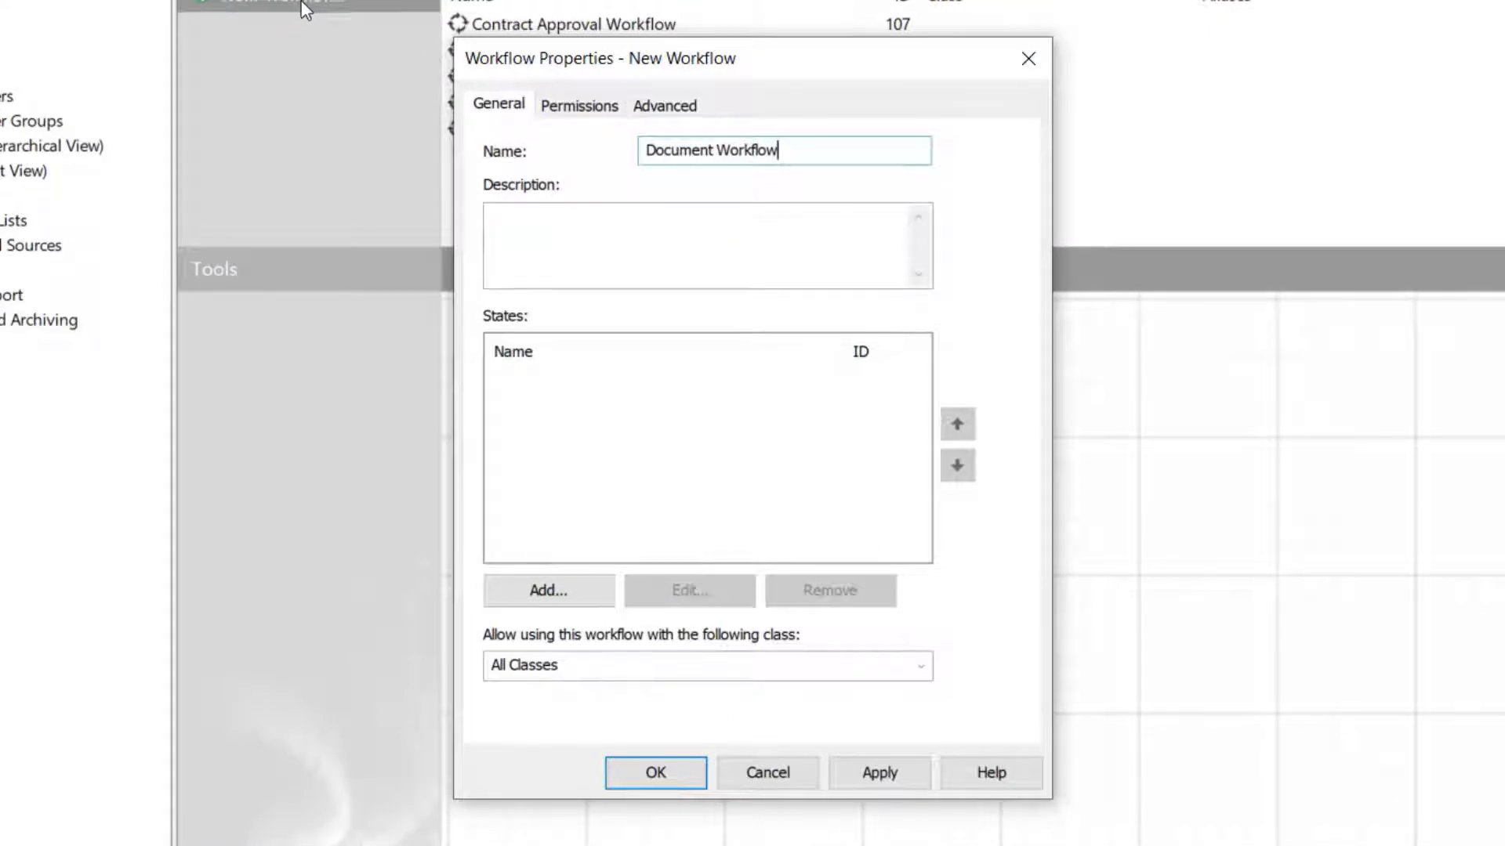
{"action": "left_click", "coordinate": [586, 600]}
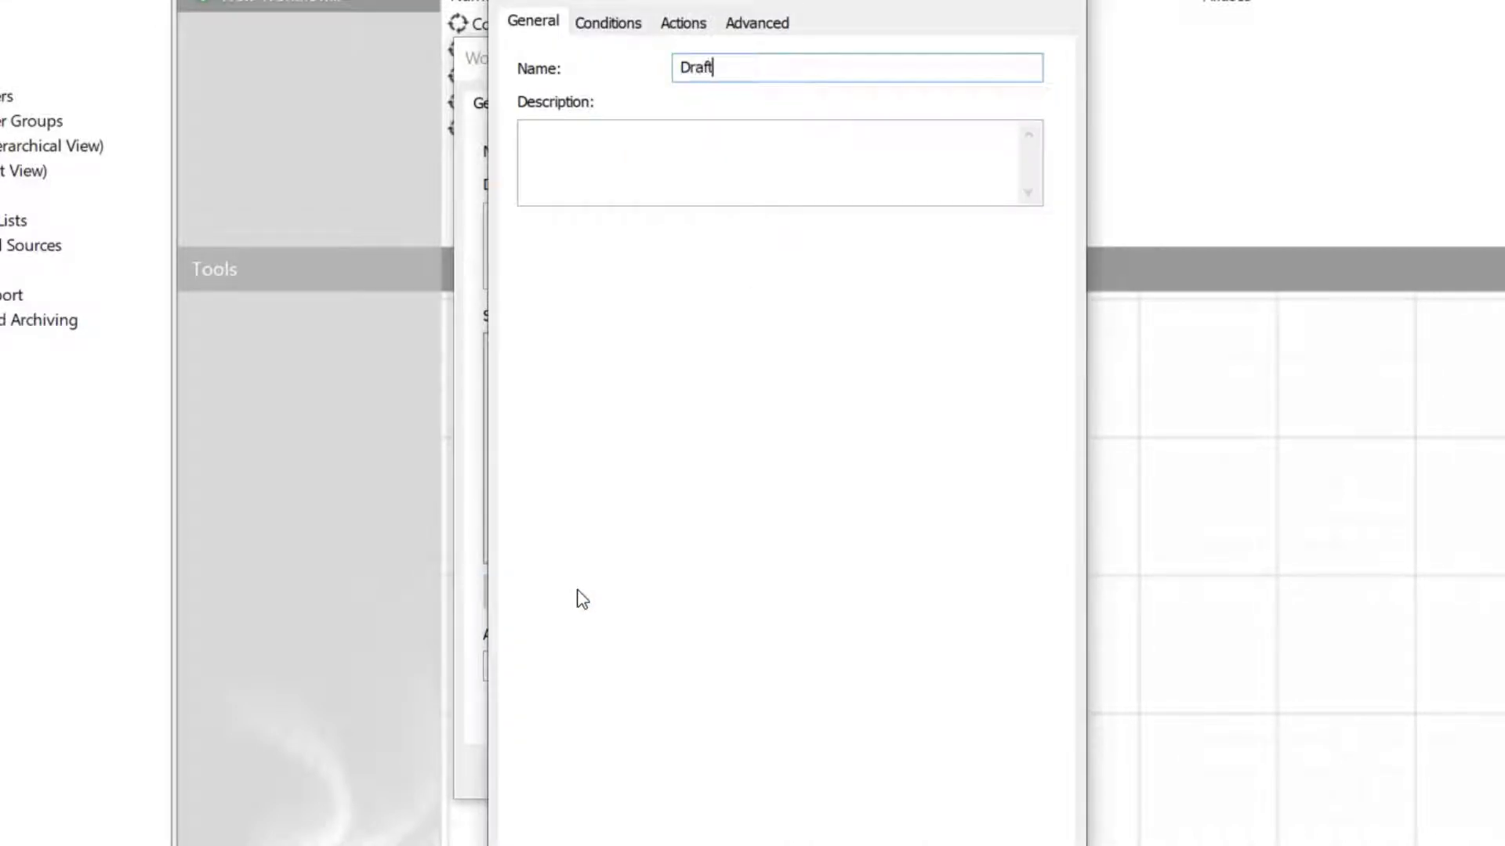
{"action": "key", "text": "Return"}
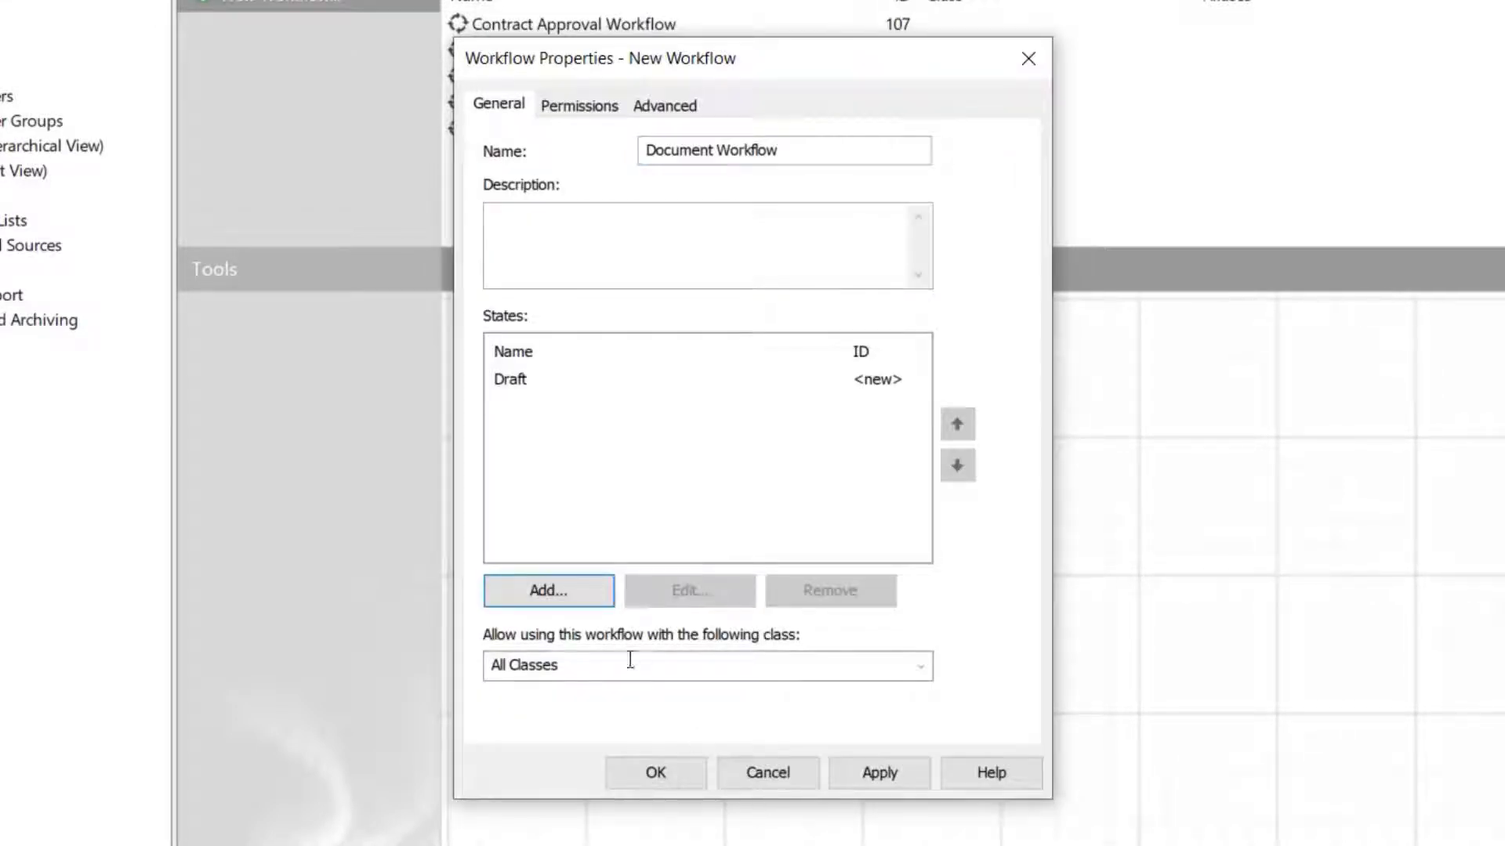
{"action": "left_click", "coordinate": [576, 599]}
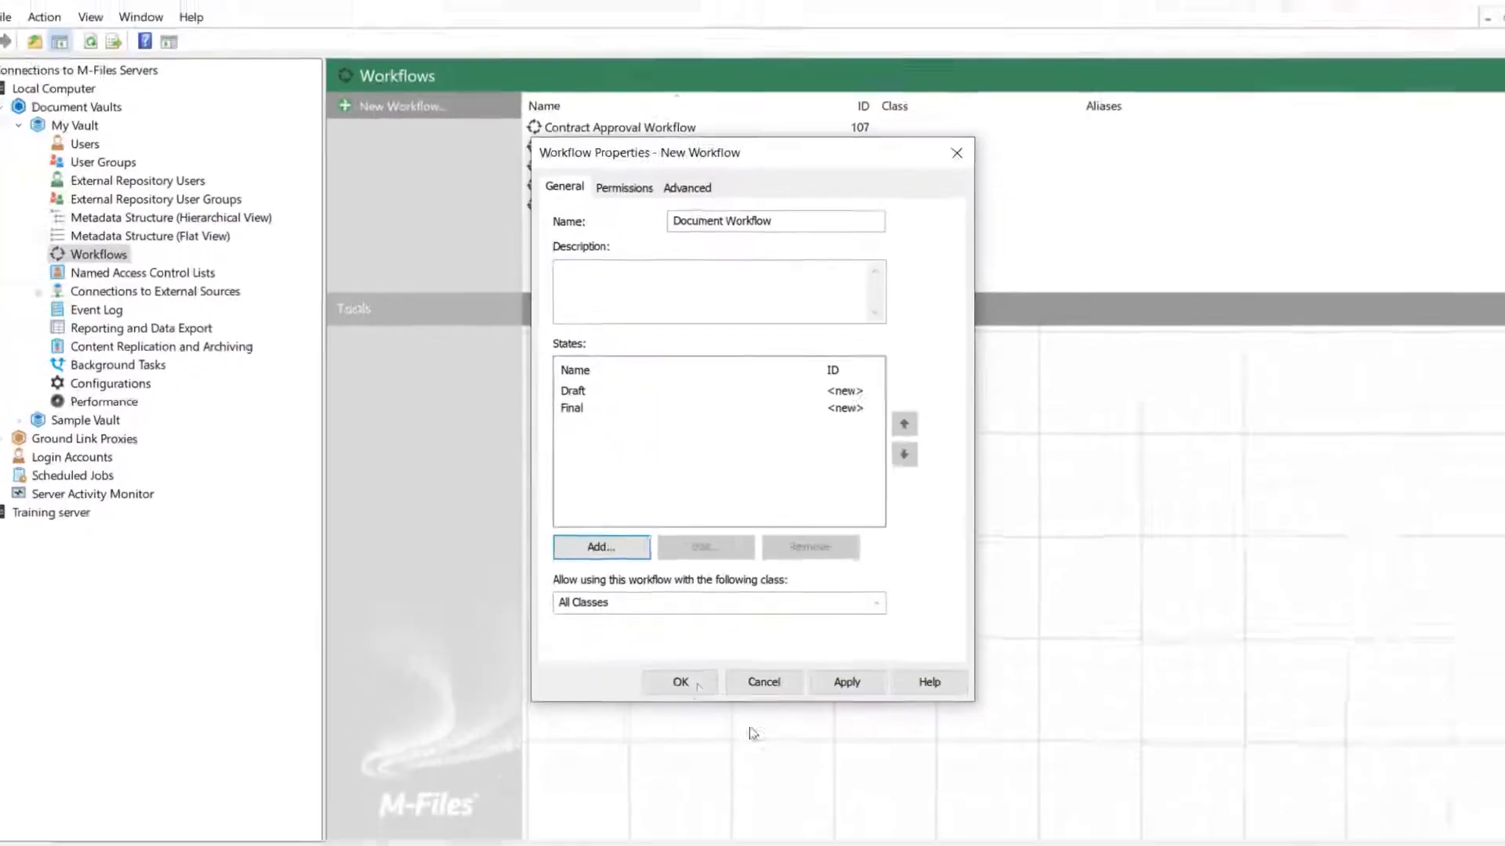
{"action": "left_click", "coordinate": [702, 678]}
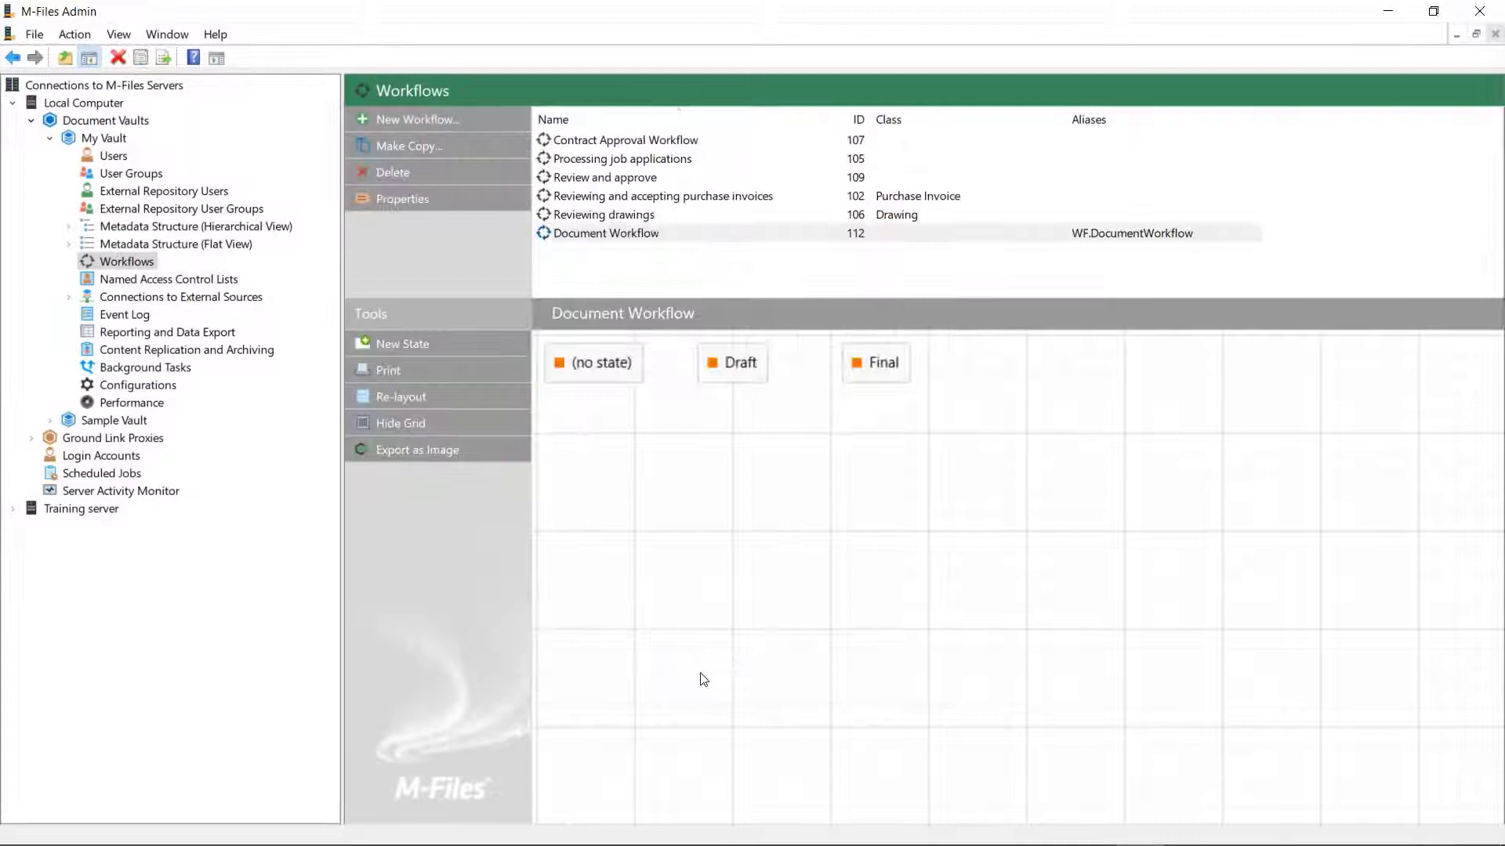
- Arrange (no state), Draft and Final in a vertical column in the diagram
{"action": "left_click_drag", "start_coordinate": [875, 367], "coordinate": [881, 518]}
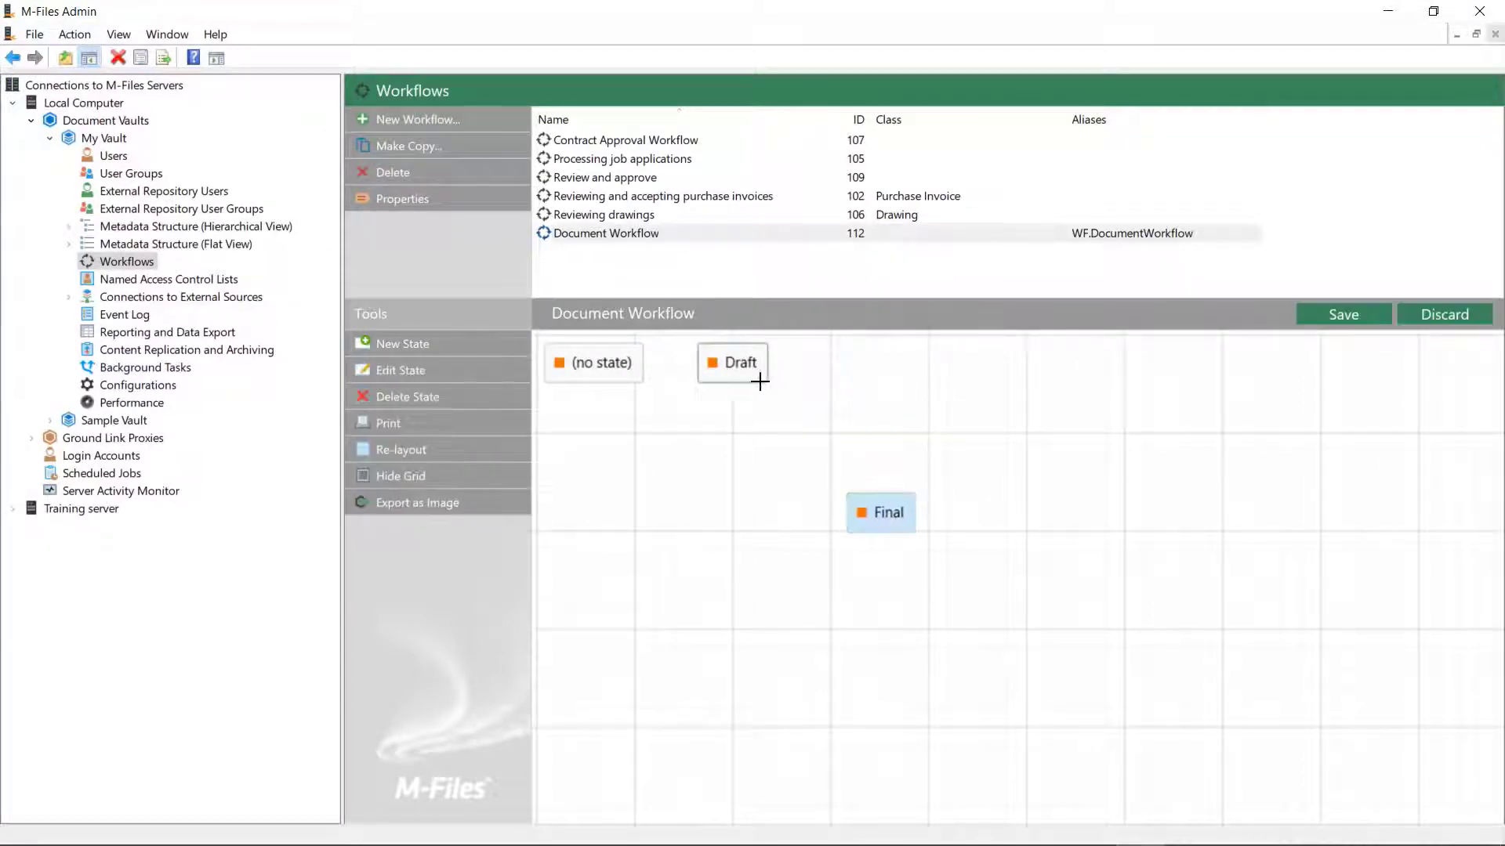
{"action": "left_click_drag", "start_coordinate": [766, 379], "coordinate": [892, 457]}
{"action": "left_click_drag", "start_coordinate": [600, 368], "coordinate": [885, 372]}
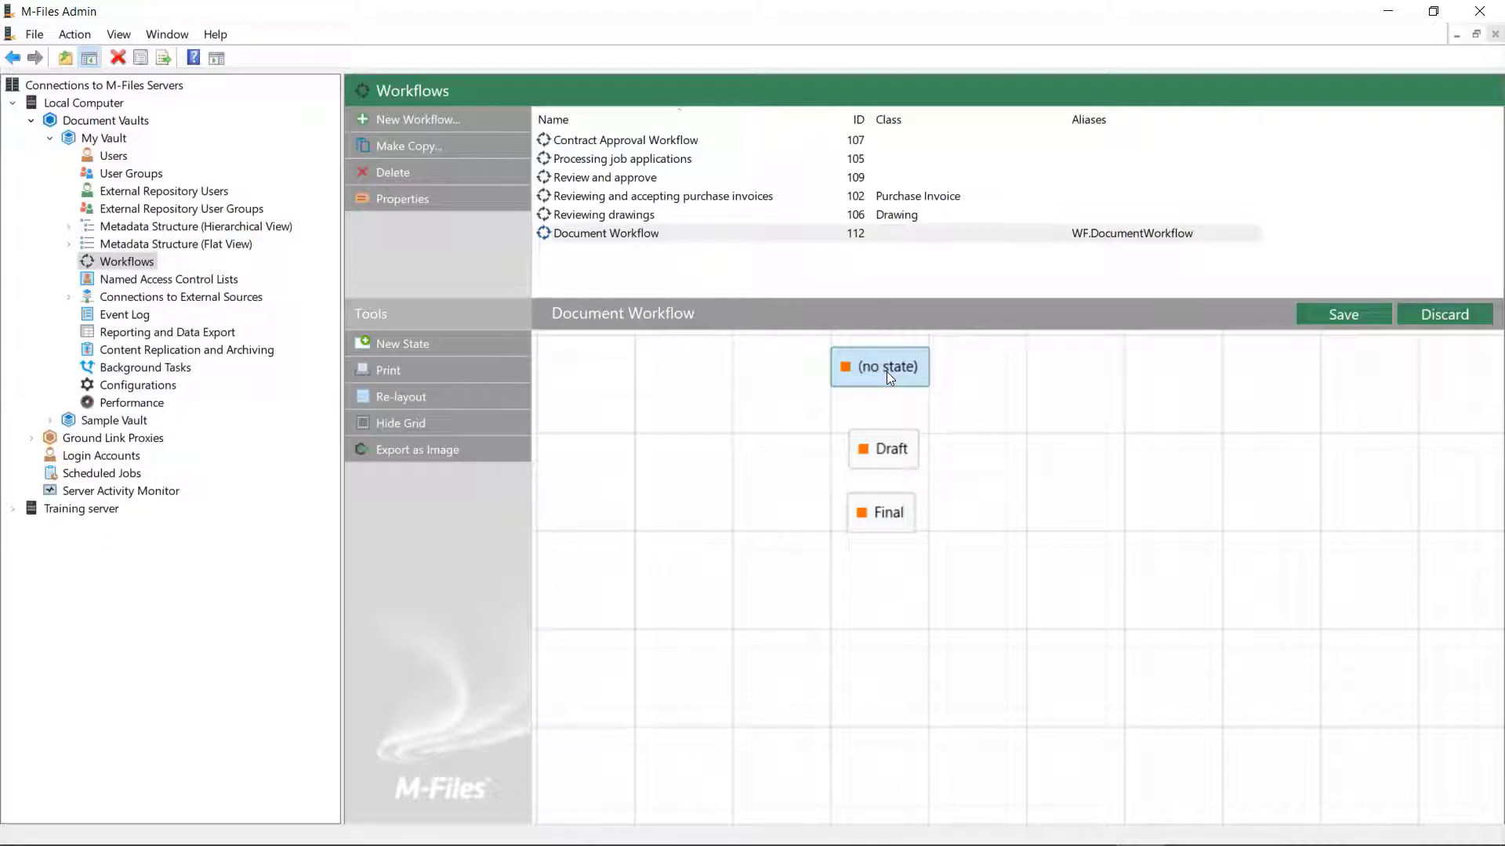
- Add a new Obsolete state and place it below Final
{"action": "left_click", "coordinate": [417, 353]}
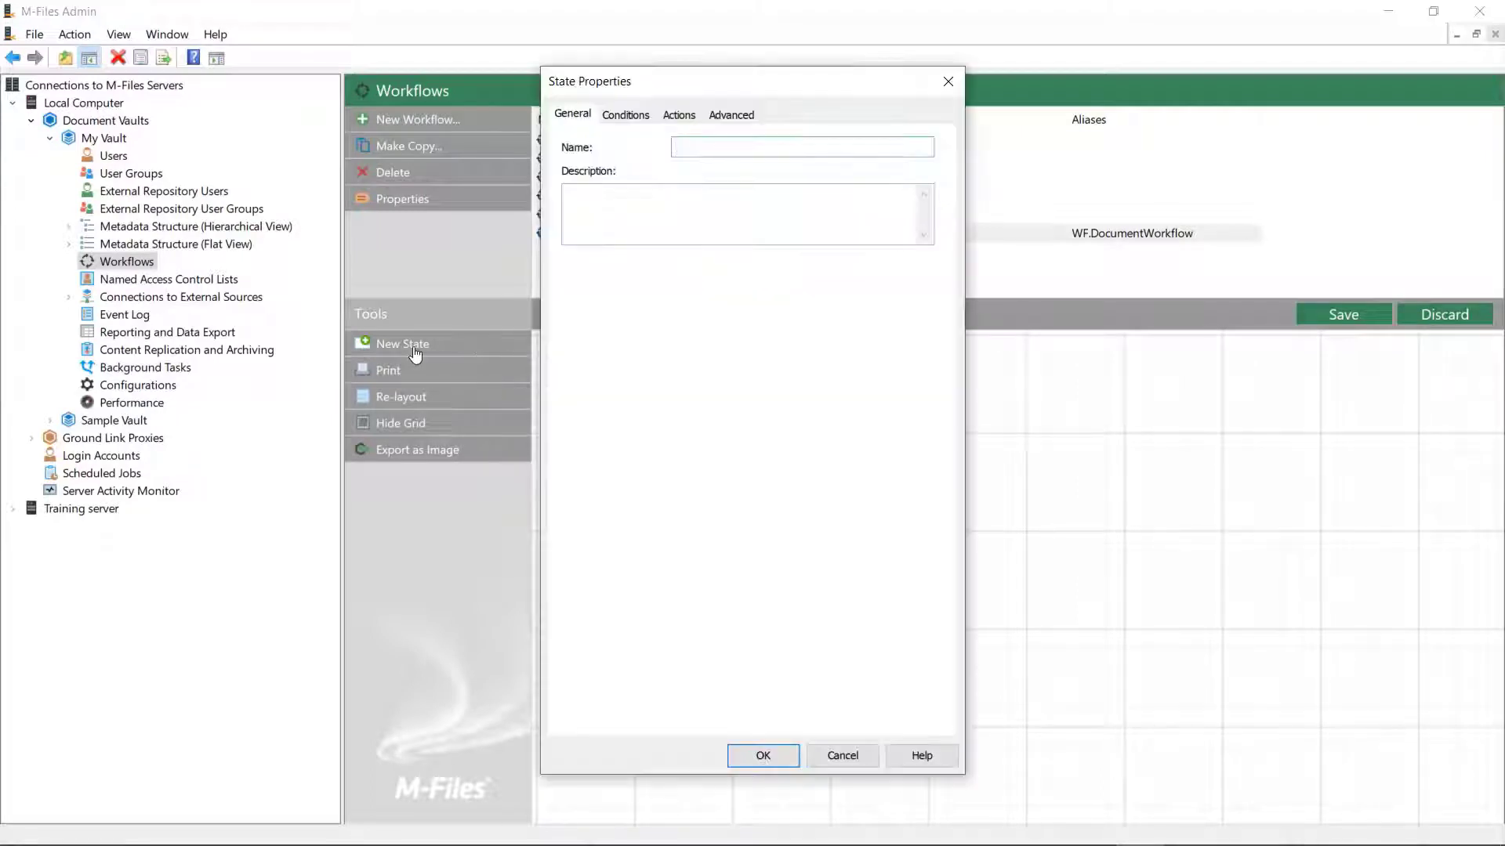
{"action": "type", "text": "Obsolete"}
{"action": "left_click", "coordinate": [776, 762]}
{"action": "left_click_drag", "start_coordinate": [627, 384], "coordinate": [888, 594]}
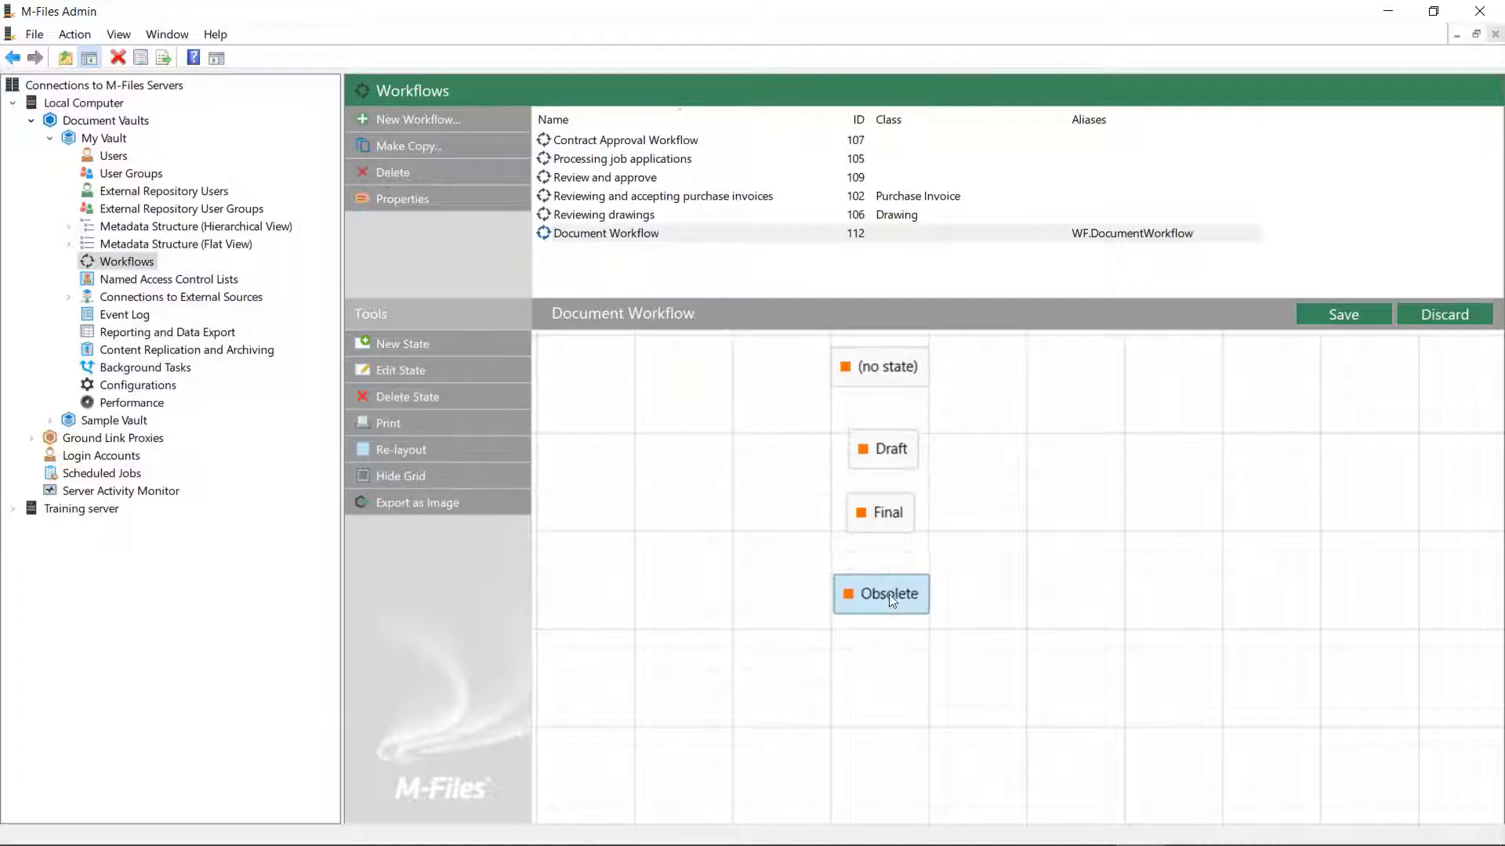
{"action": "left_click_drag", "start_coordinate": [884, 516], "coordinate": [884, 525]}
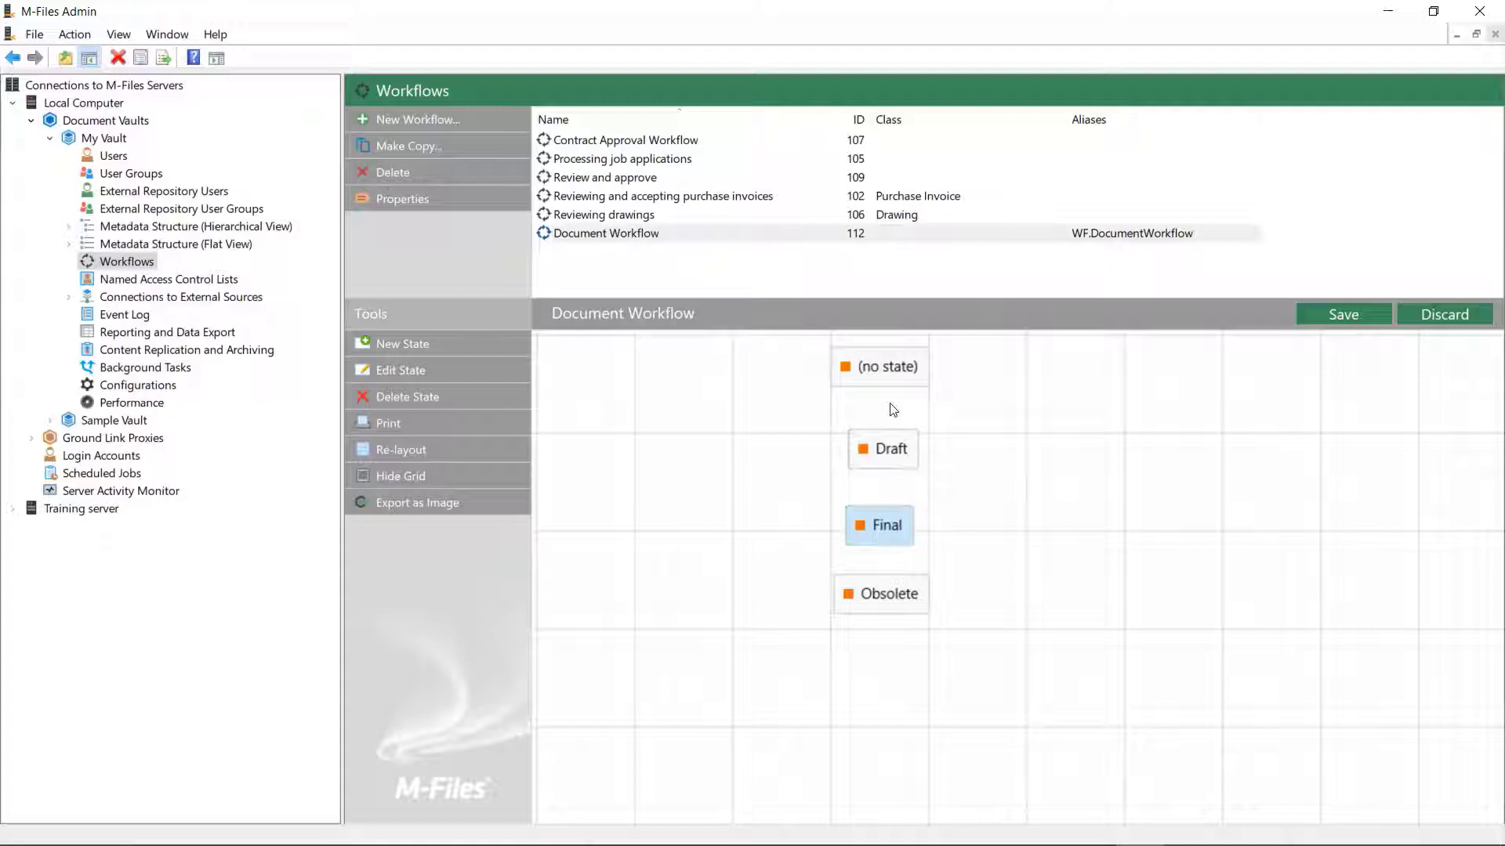
- Draw transitions (no state)→Draft, Draft→Obsolete curved around Final, and Draft→Final
{"action": "mouse_move", "coordinate": [884, 388]}
{"action": "left_mouse_down"}
{"action": "mouse_move", "coordinate": [885, 465]}
{"action": "mouse_move", "coordinate": [950, 530]}
{"action": "mouse_move", "coordinate": [908, 588]}
{"action": "left_mouse_up"}
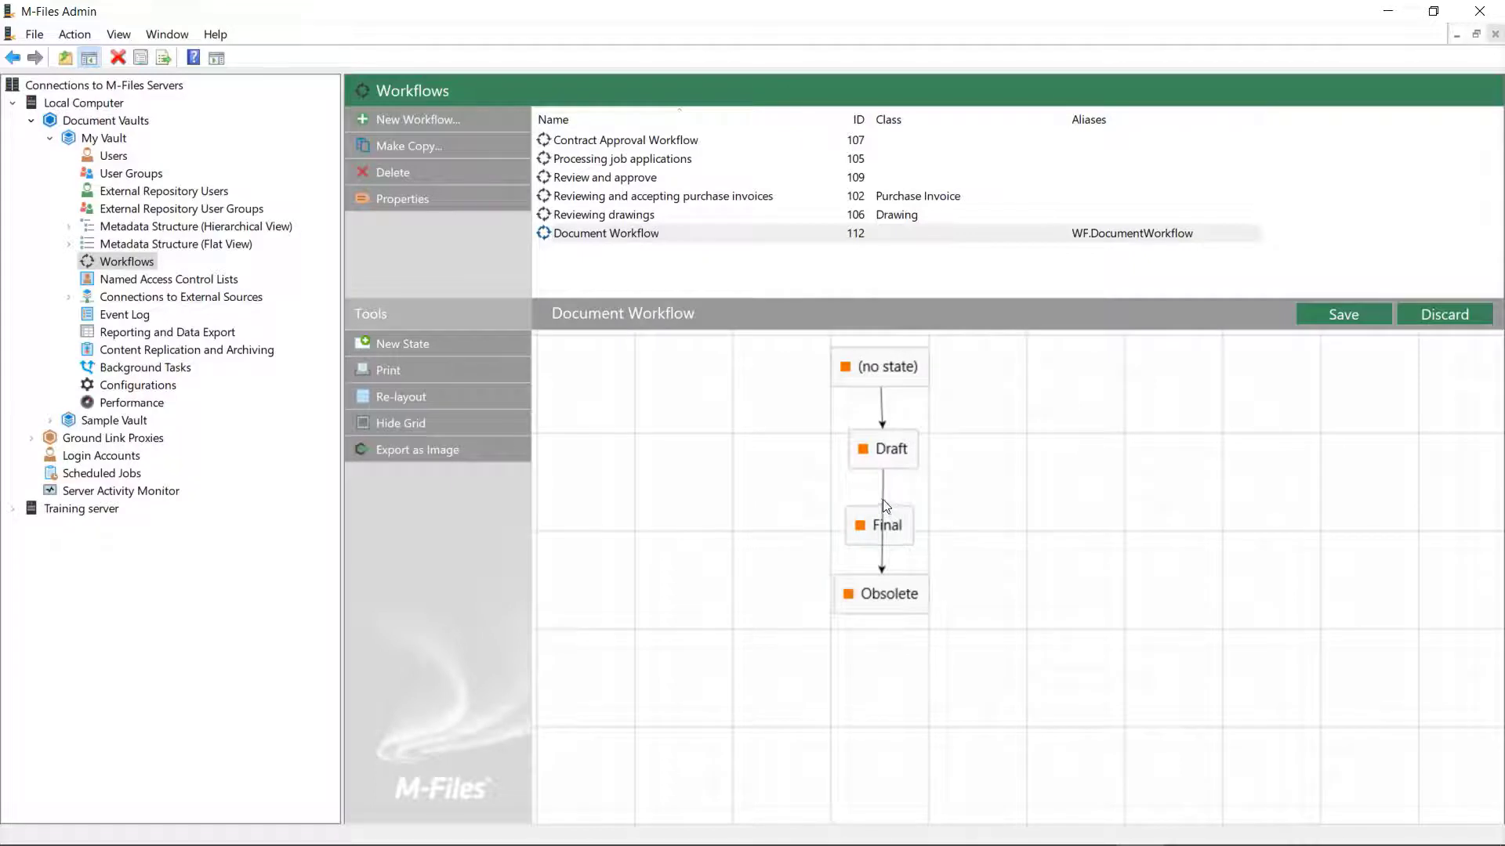
{"action": "left_click", "coordinate": [883, 500]}
{"action": "left_click_drag", "start_coordinate": [882, 502], "coordinate": [986, 497]}
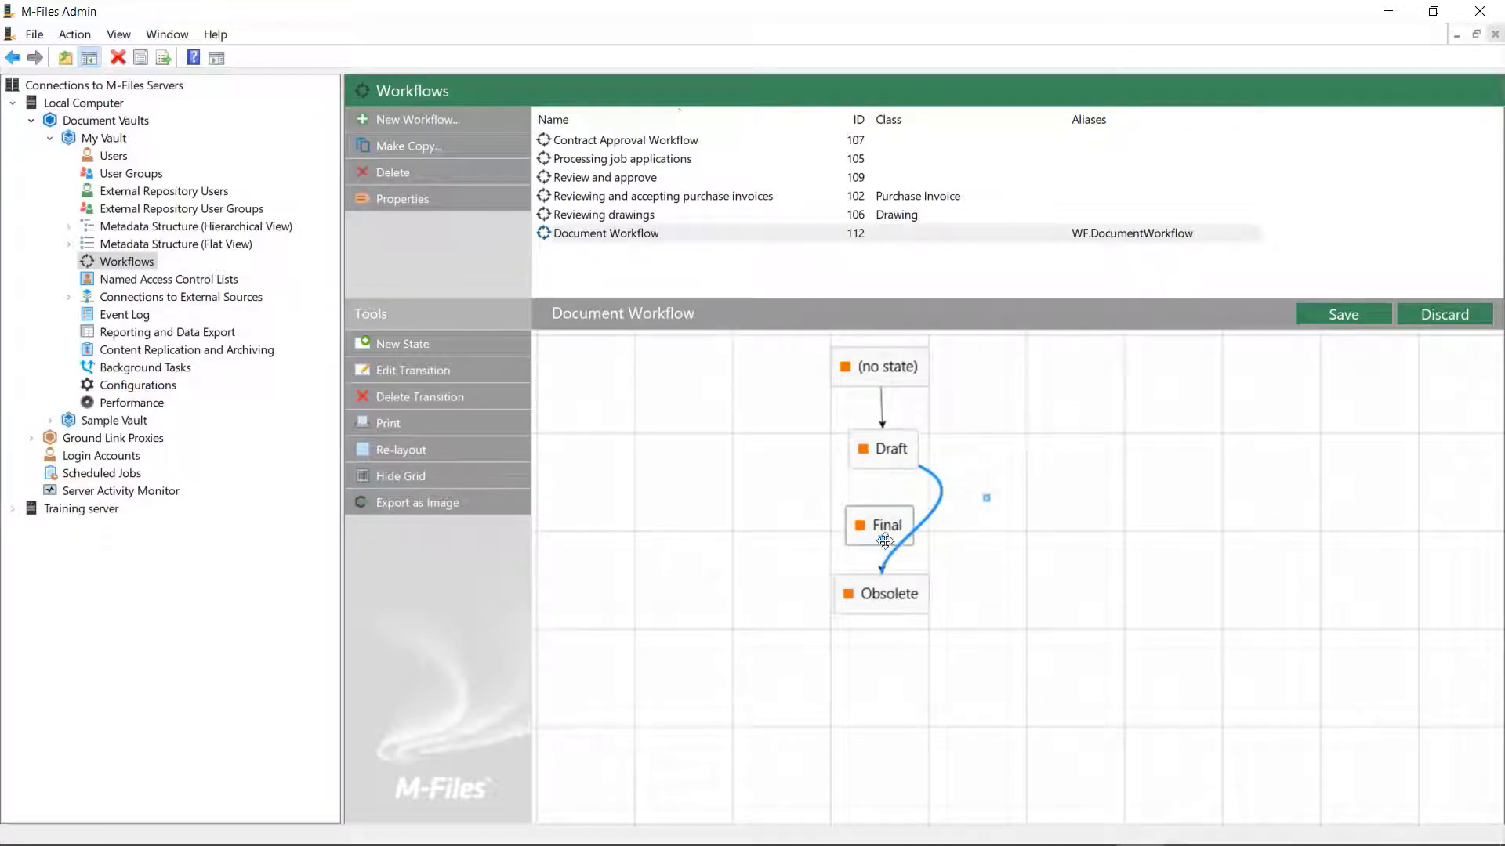
{"action": "left_click_drag", "start_coordinate": [883, 540], "coordinate": [1027, 572]}
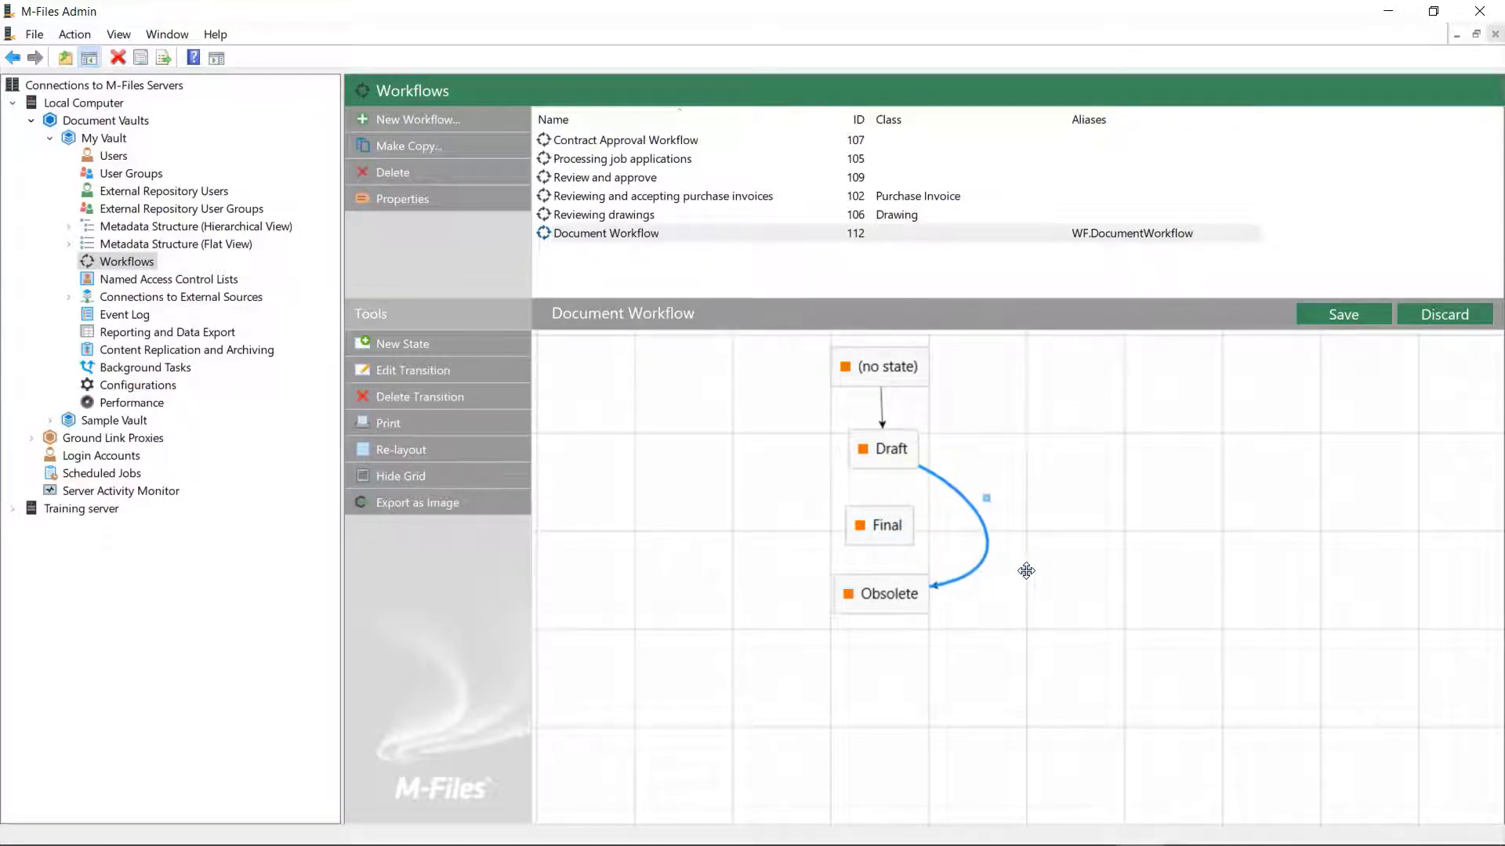
{"action": "left_click_drag", "start_coordinate": [883, 487], "coordinate": [884, 593]}
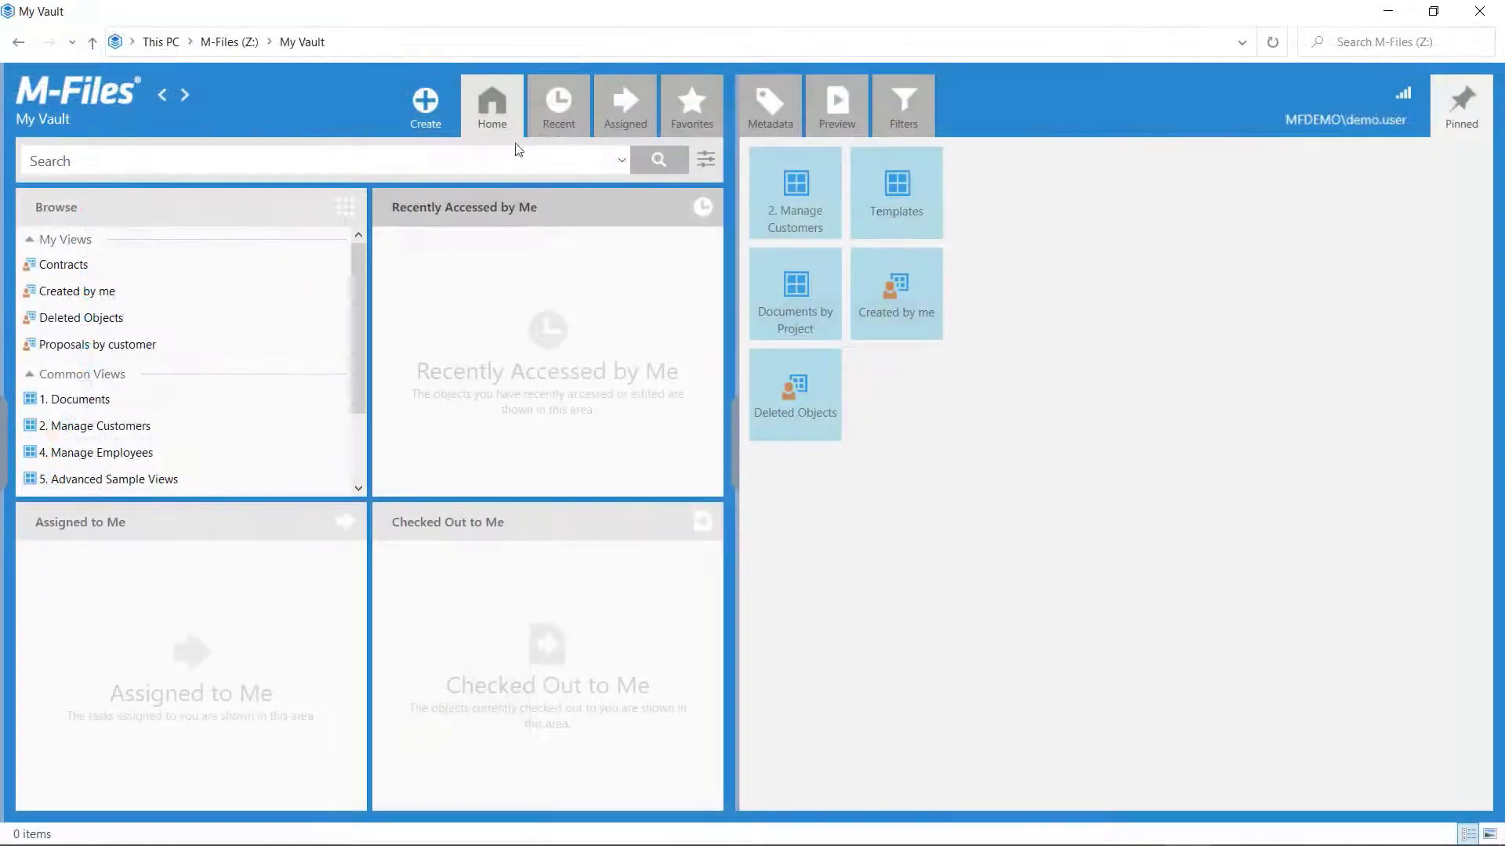
- Create a Word document of class Document titled 'Remote Working Ideas' in Document Workflow
{"action": "left_click", "coordinate": [426, 106]}
{"action": "left_click", "coordinate": [420, 187]}
{"action": "left_click", "coordinate": [596, 406]}
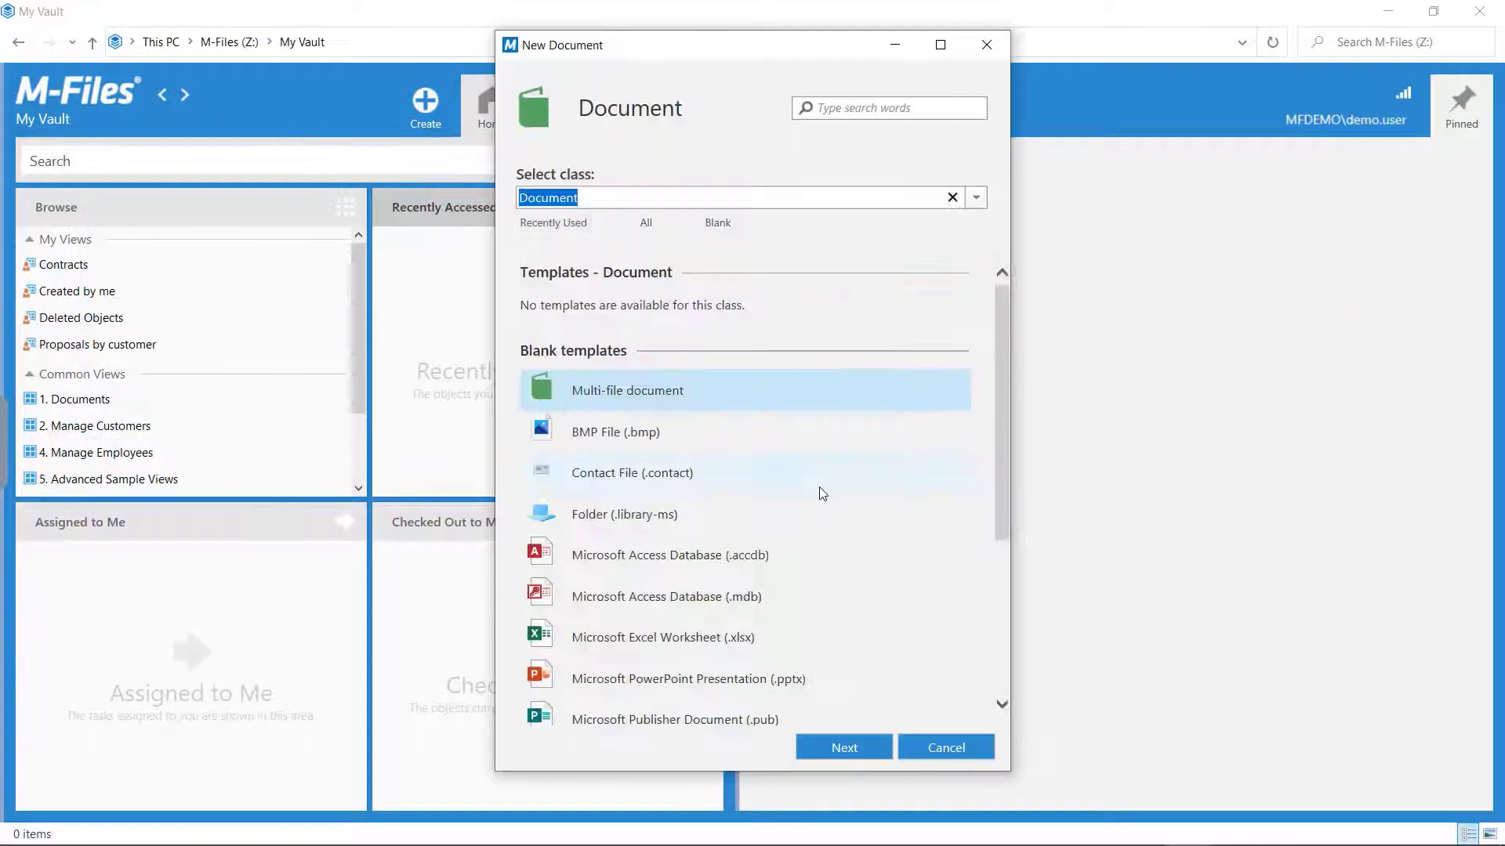
{"action": "scroll", "coordinate": [756, 475], "scroll_direction": "down", "scroll_amount": 5}
{"action": "left_click", "coordinate": [876, 743]}
{"action": "type", "text": "Remote Working Ideas"}
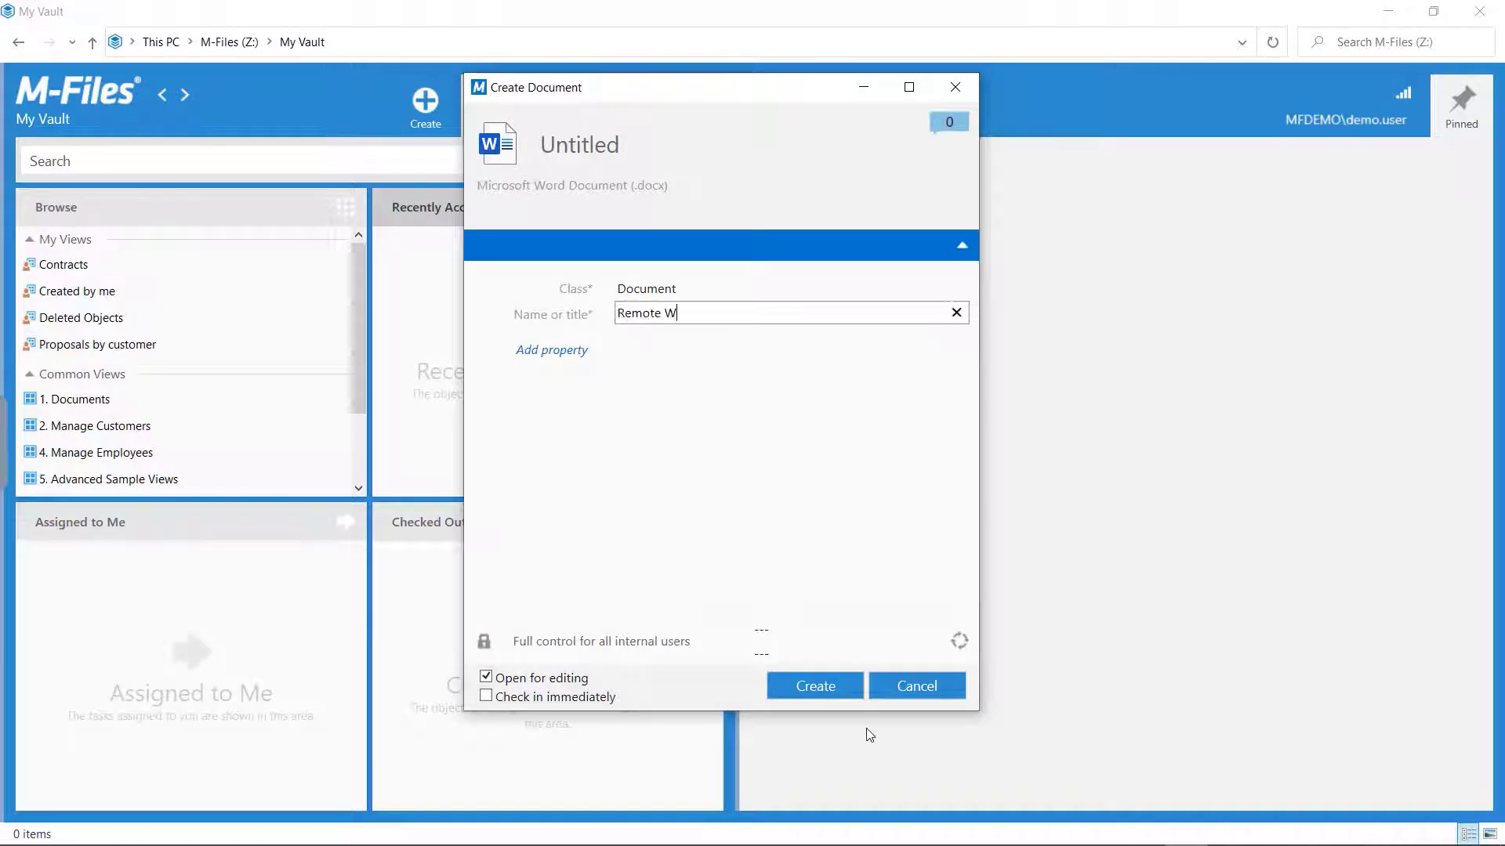
{"action": "left_click", "coordinate": [862, 641]}
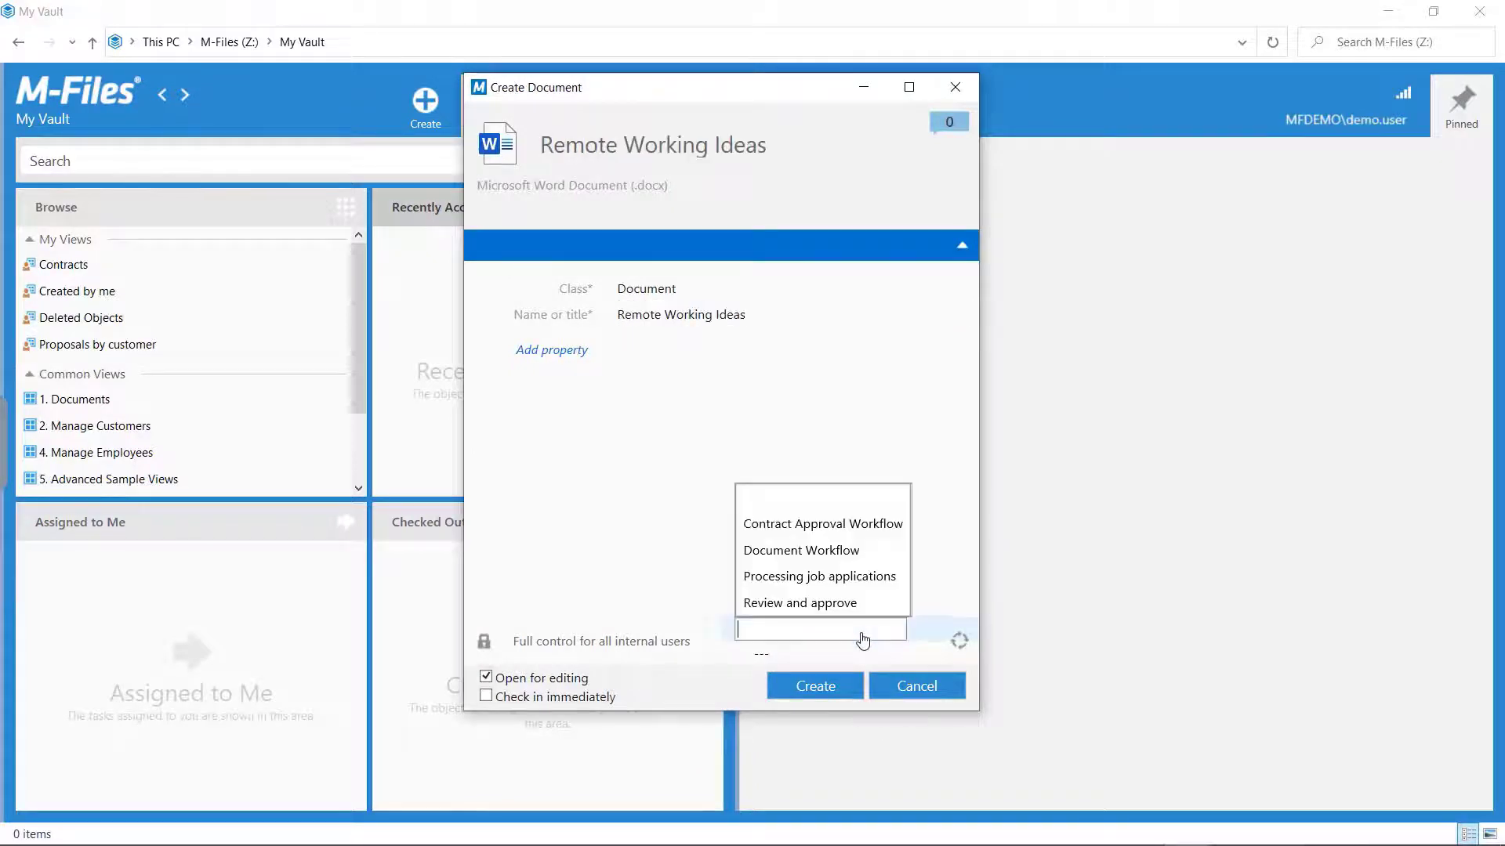
{"action": "left_click", "coordinate": [890, 553]}
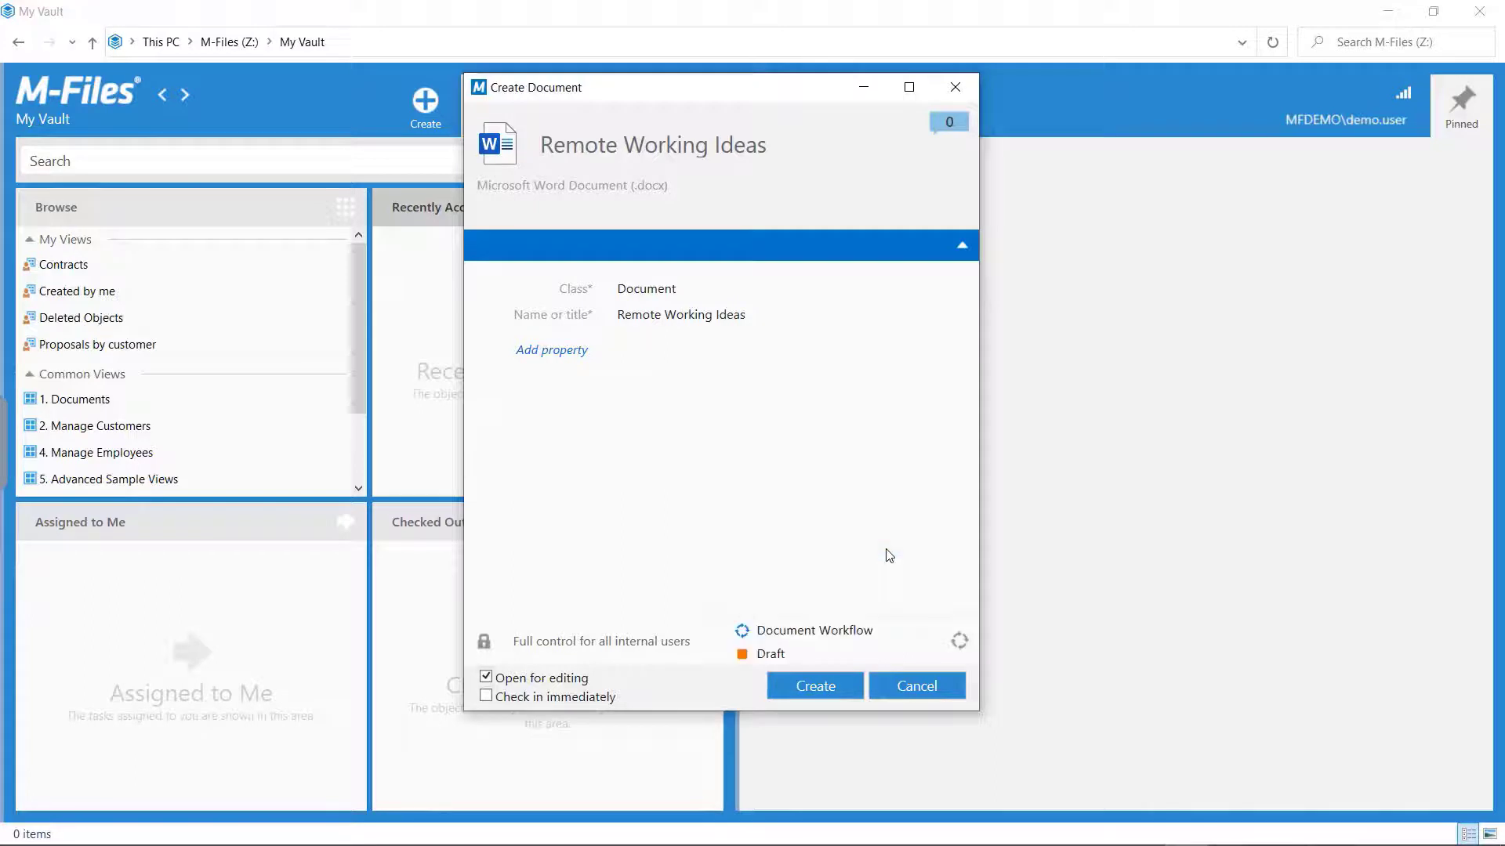
{"action": "left_click", "coordinate": [815, 687]}
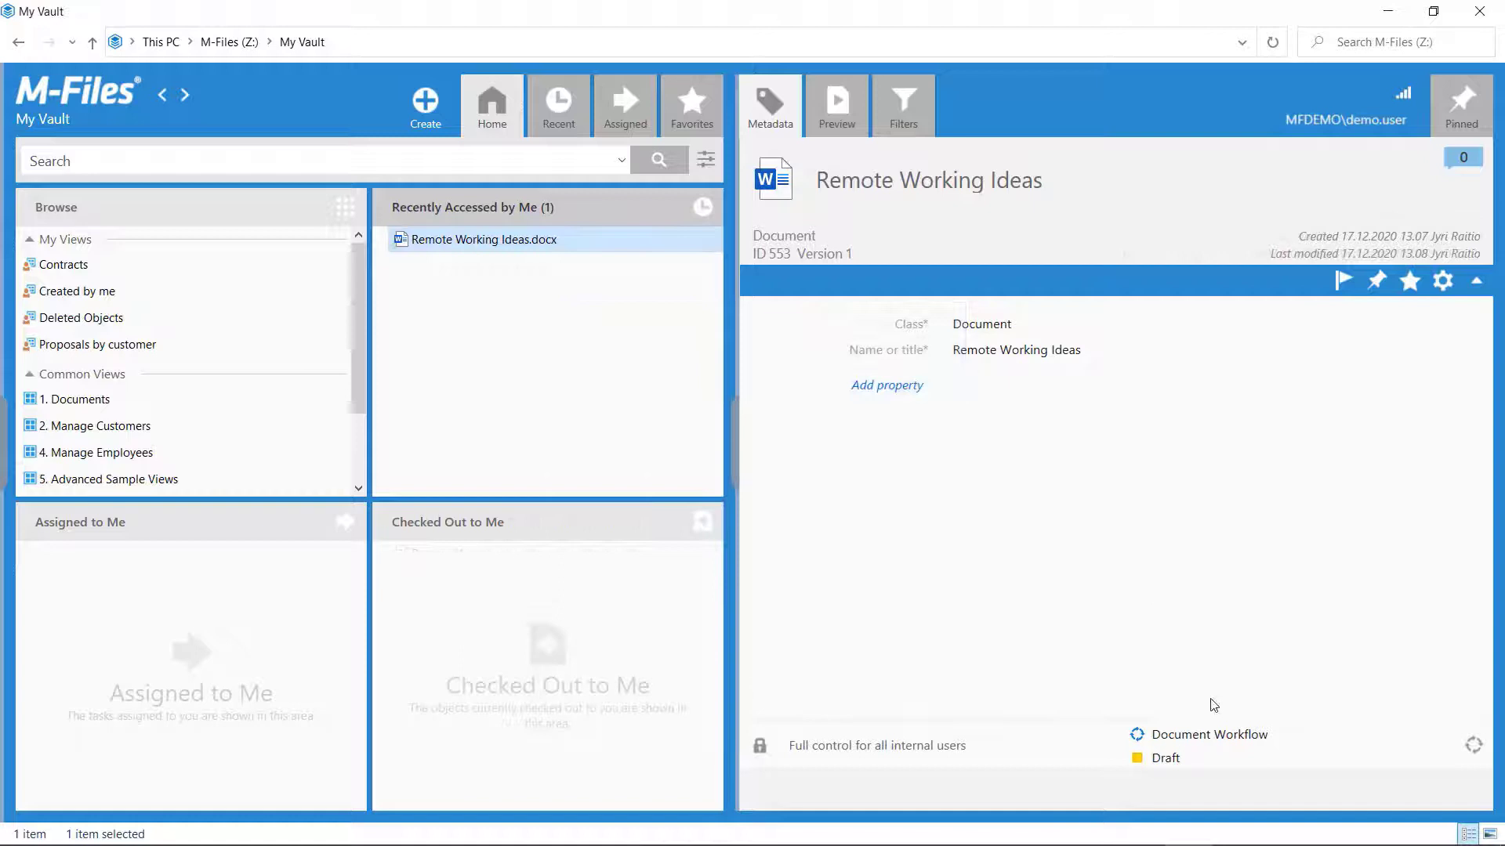
- Move Remote Working Ideas to the Final state and save it
{"action": "left_click", "coordinate": [1220, 761]}
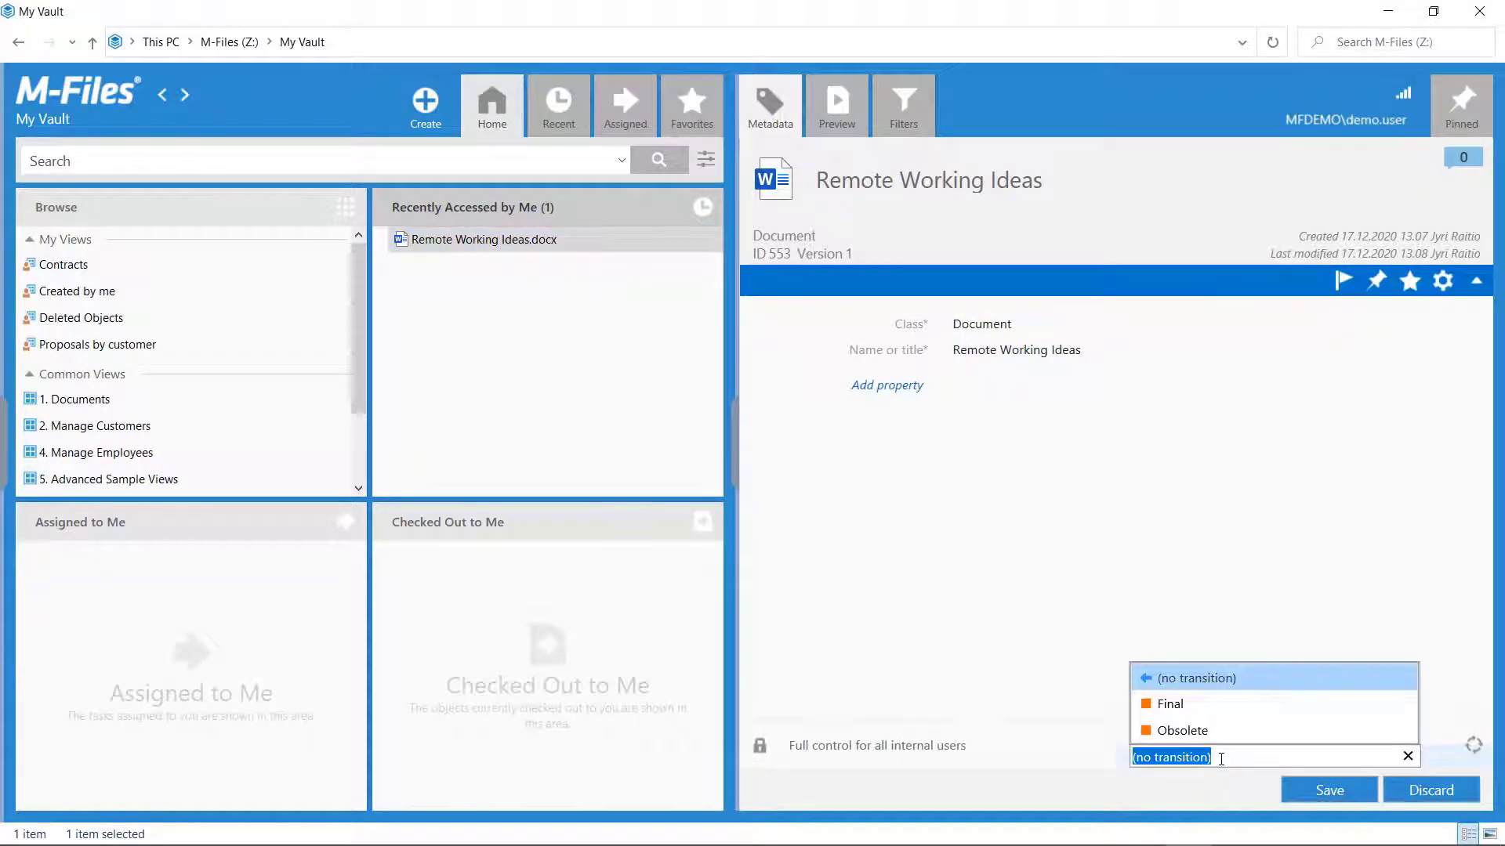
{"action": "left_click", "coordinate": [1279, 710]}
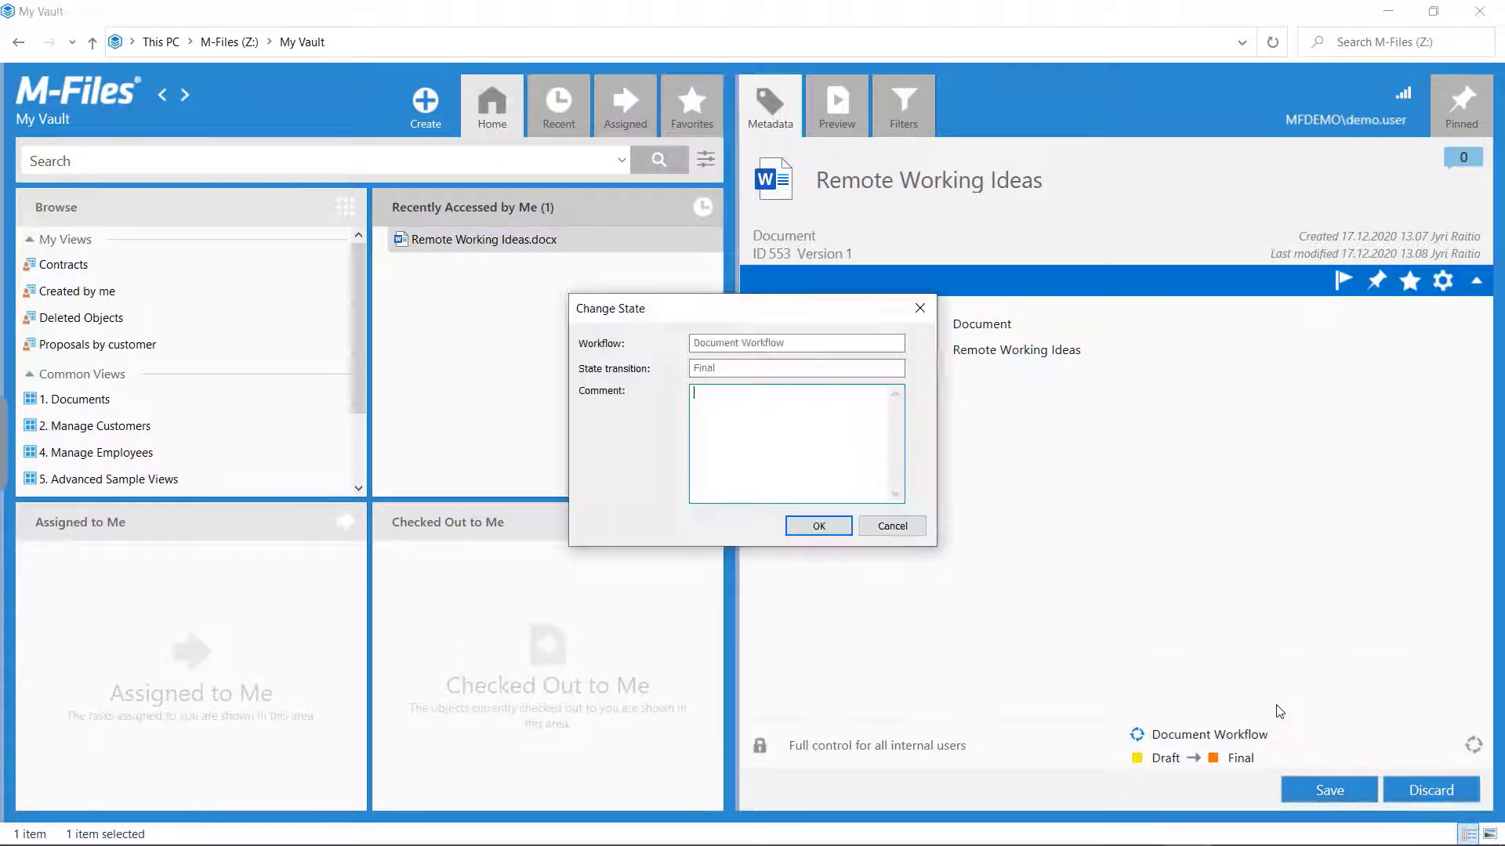
{"action": "left_click", "coordinate": [838, 539]}
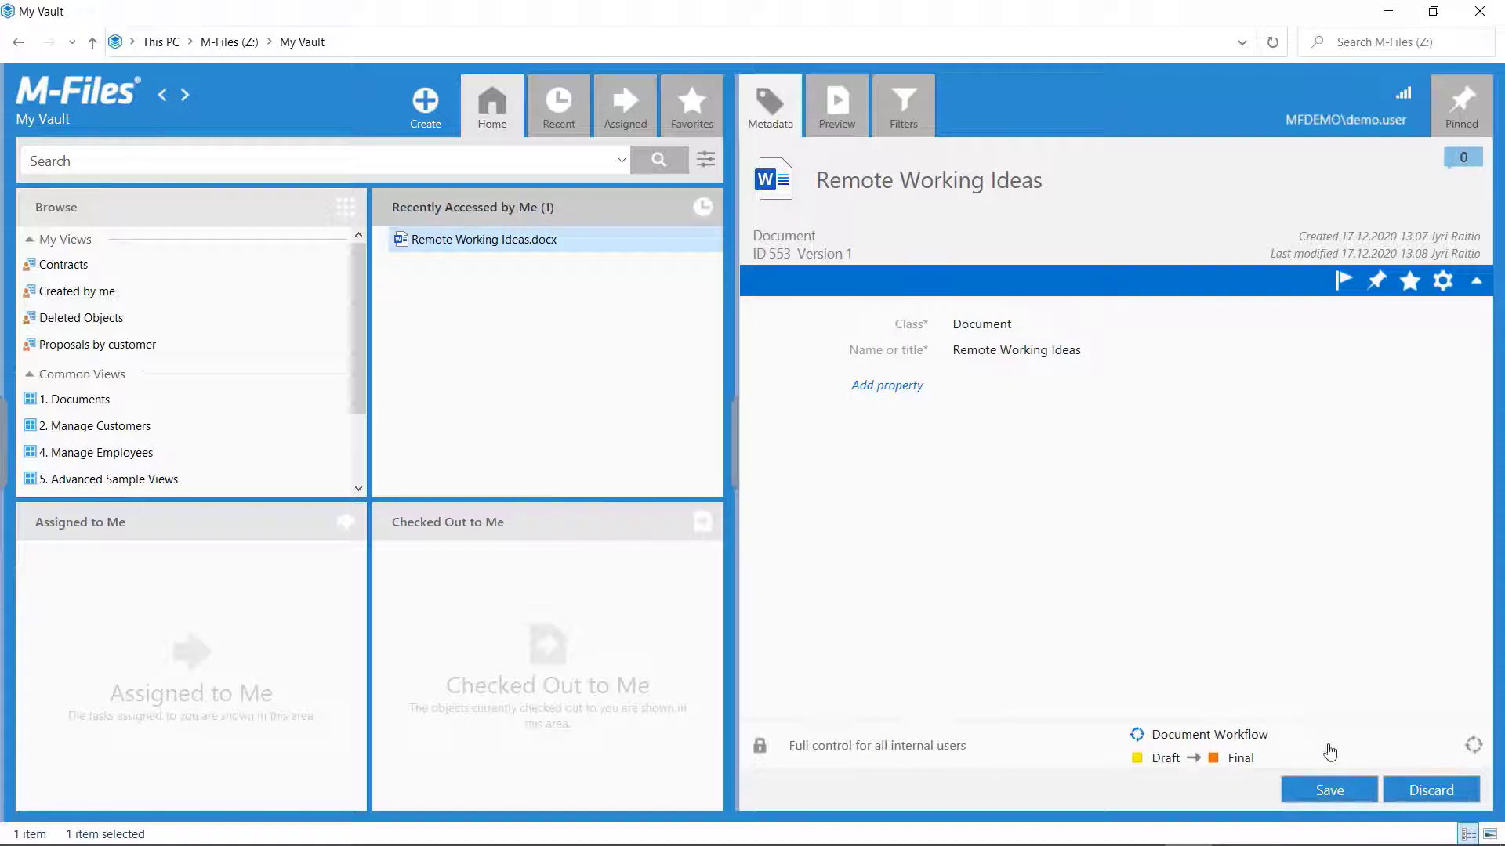
{"action": "left_click", "coordinate": [1336, 791]}
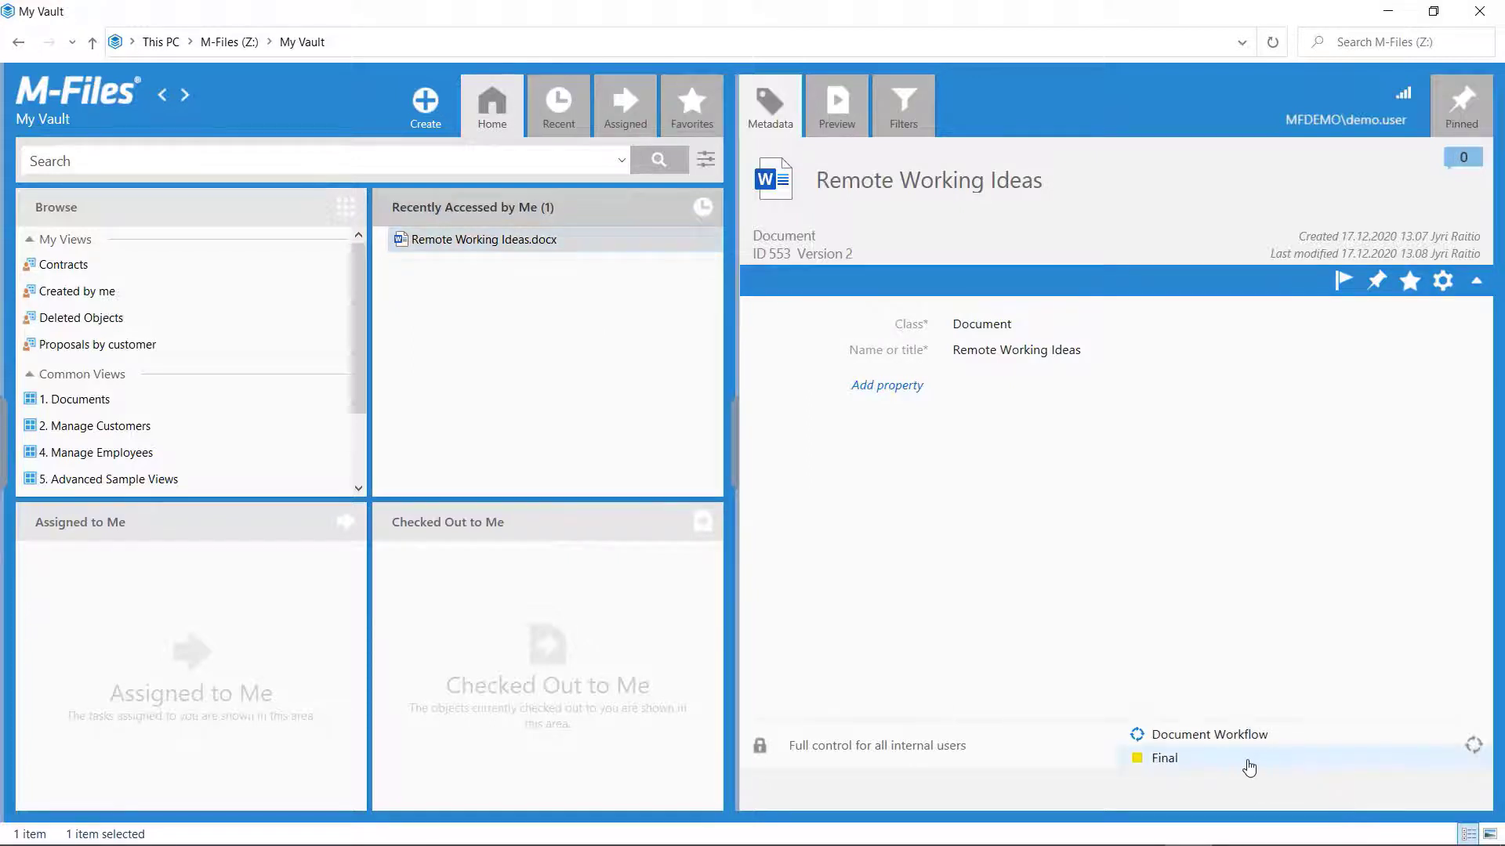
- Move the document on to Obsolete, saving it as version 3
{"action": "left_click", "coordinate": [1248, 765]}
{"action": "left_click", "coordinate": [1228, 732]}
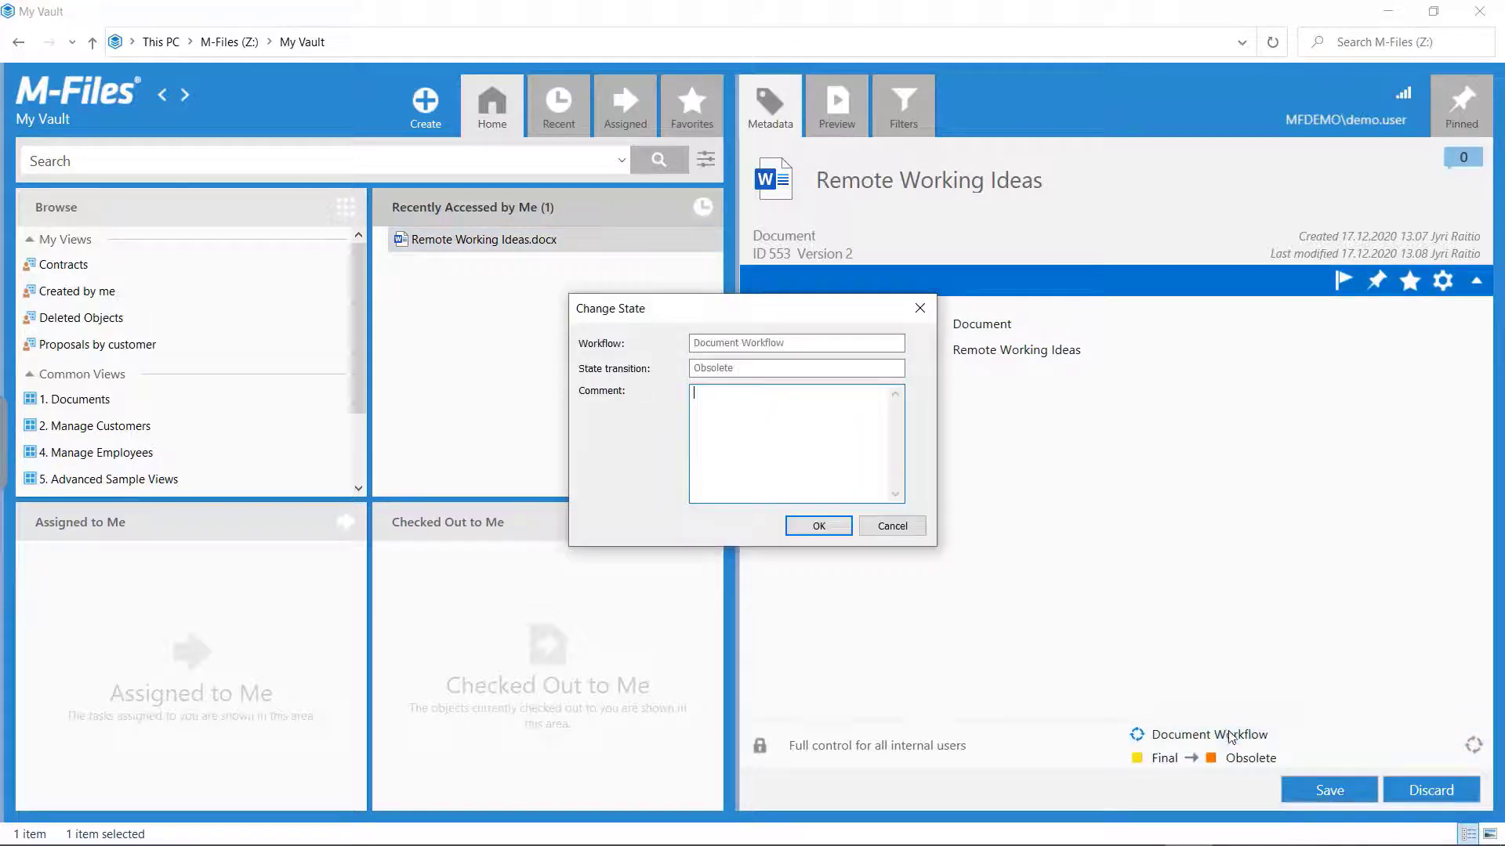
{"action": "left_click", "coordinate": [820, 531]}
{"action": "left_click", "coordinate": [1342, 795]}
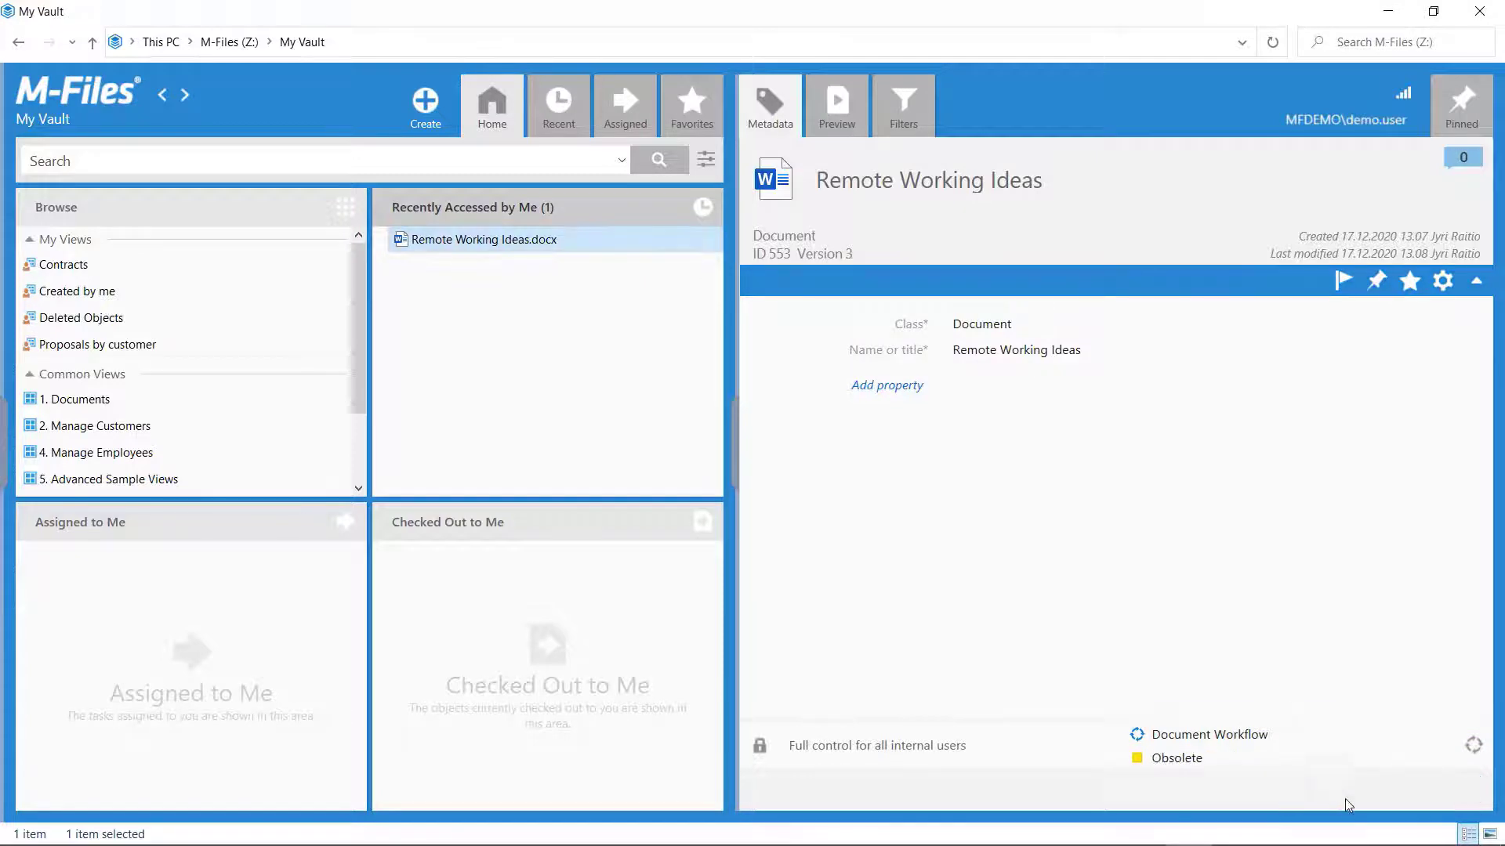
{"action": "left_click", "coordinate": [1175, 758]}
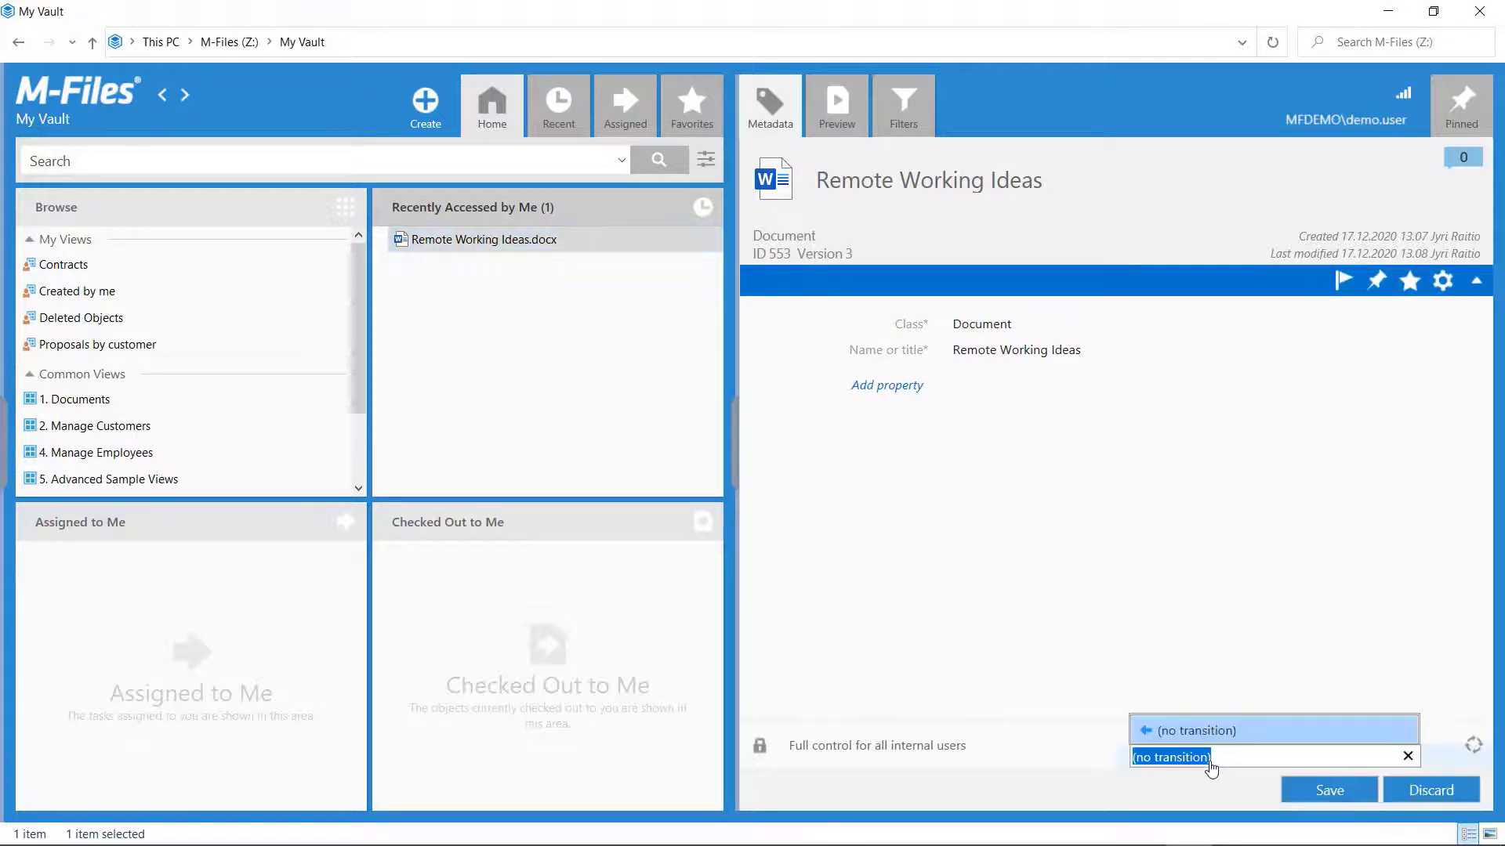
{"action": "key", "text": "Escape"}
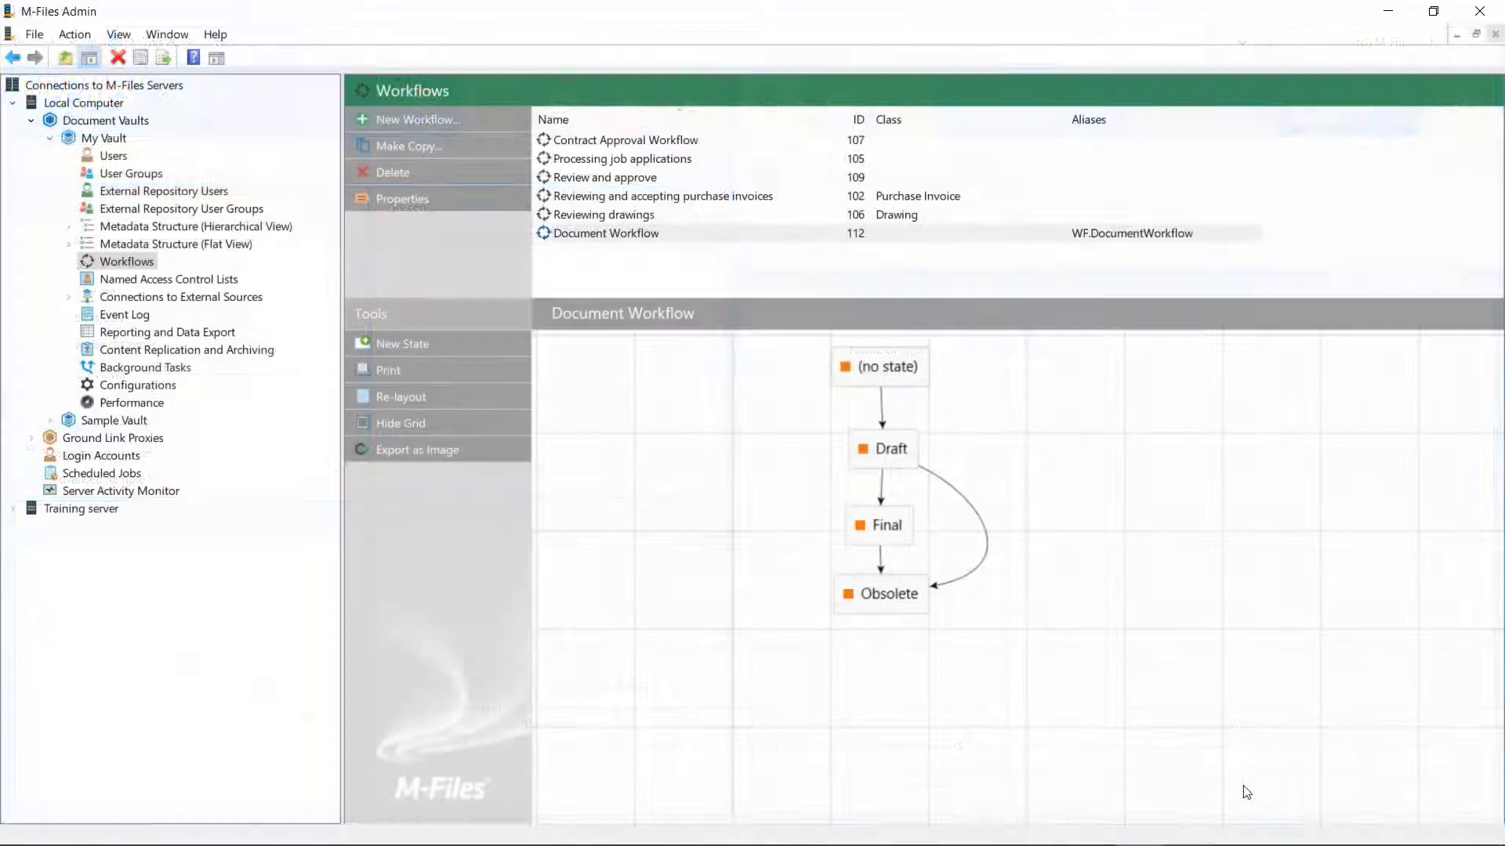
- Add a Final state action setting Description to 'This is the final version of the document.'
{"action": "double_click", "coordinate": [883, 526]}
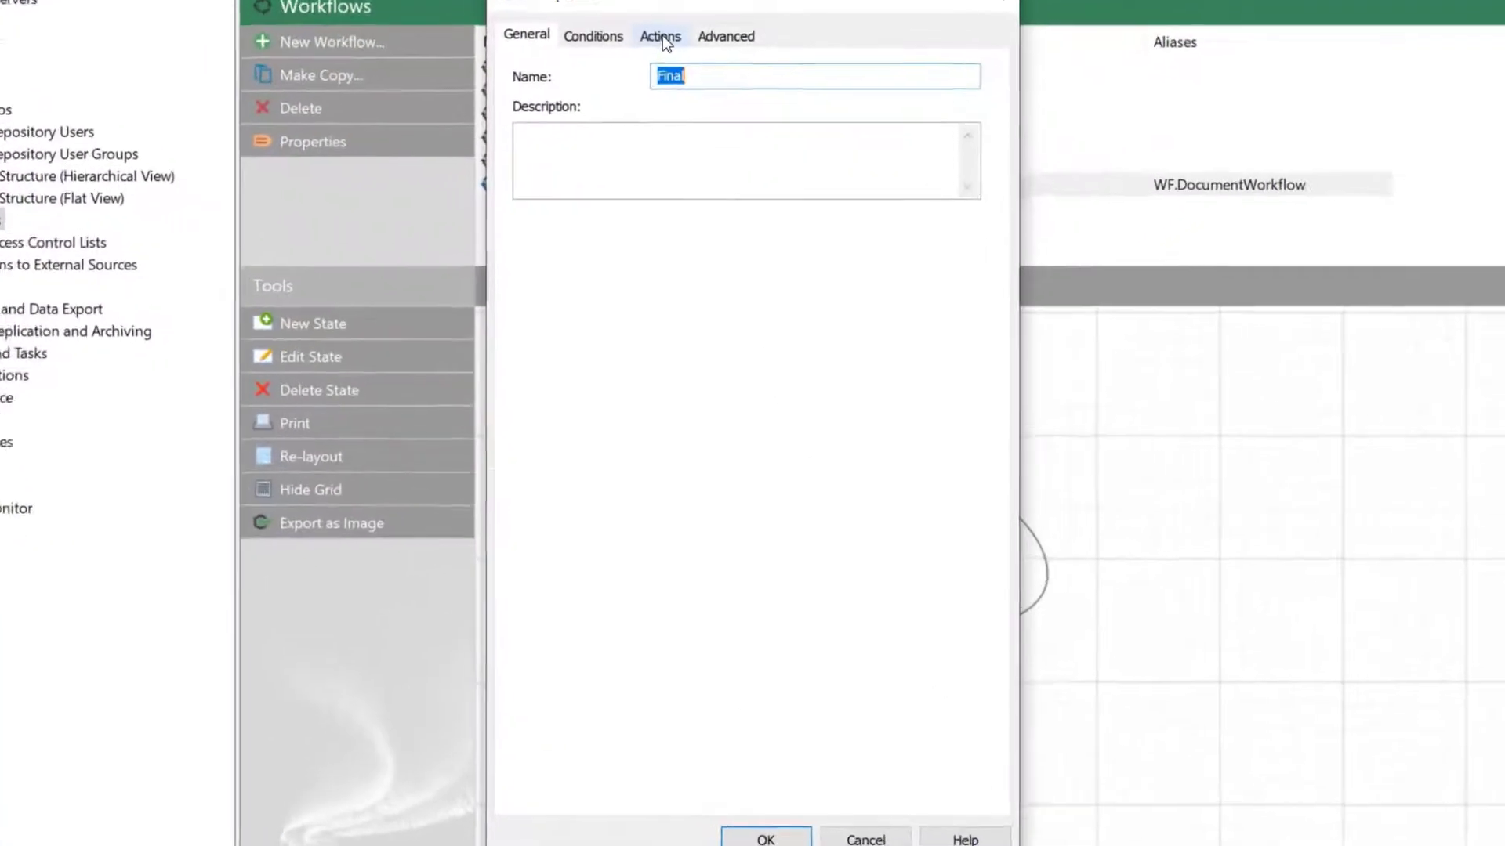
{"action": "left_click", "coordinate": [679, 109]}
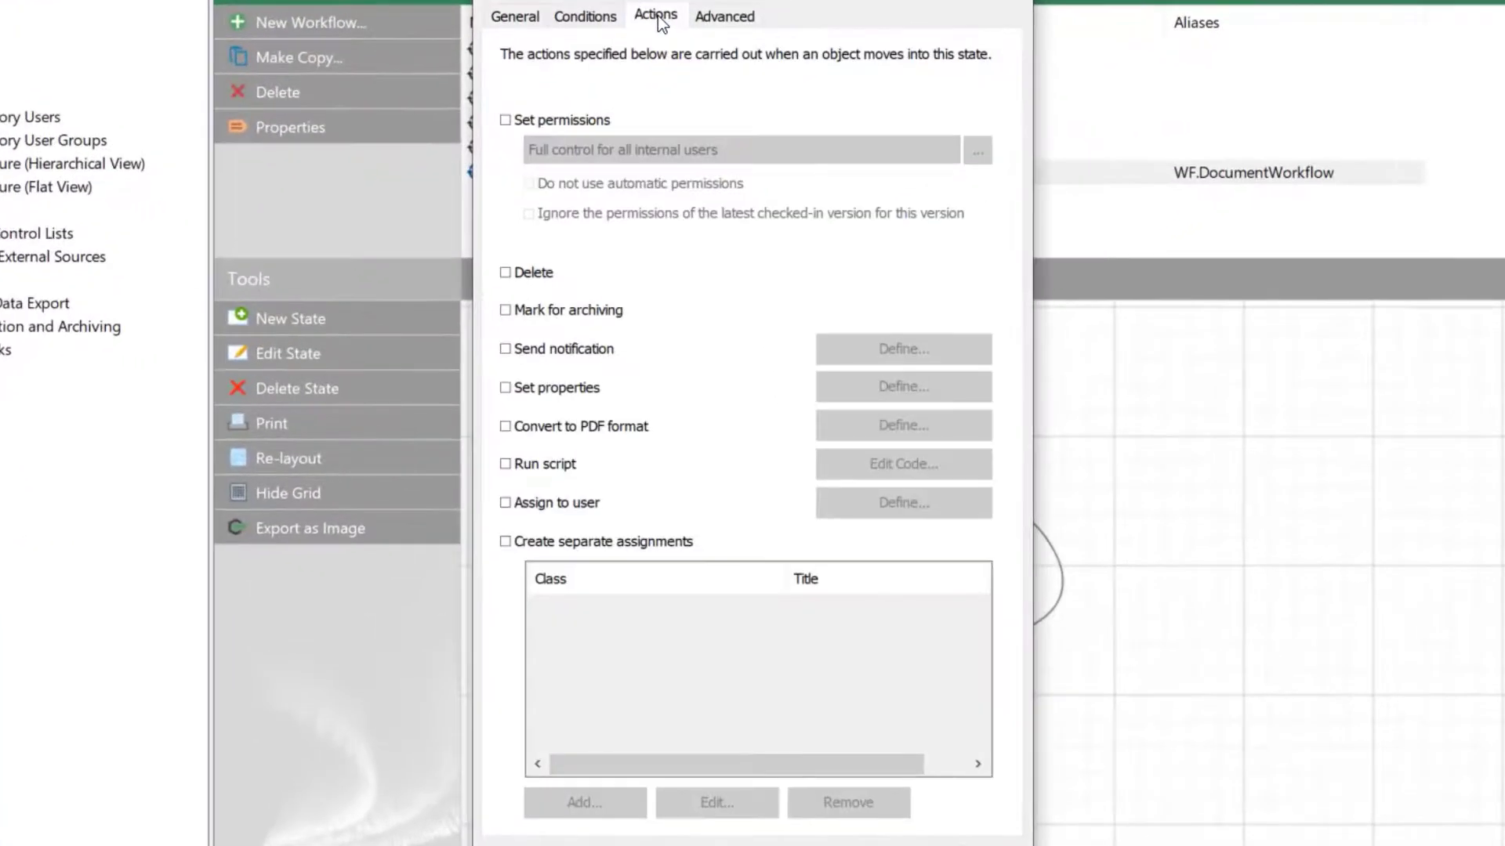
{"action": "left_click", "coordinate": [556, 390]}
{"action": "left_click", "coordinate": [862, 391]}
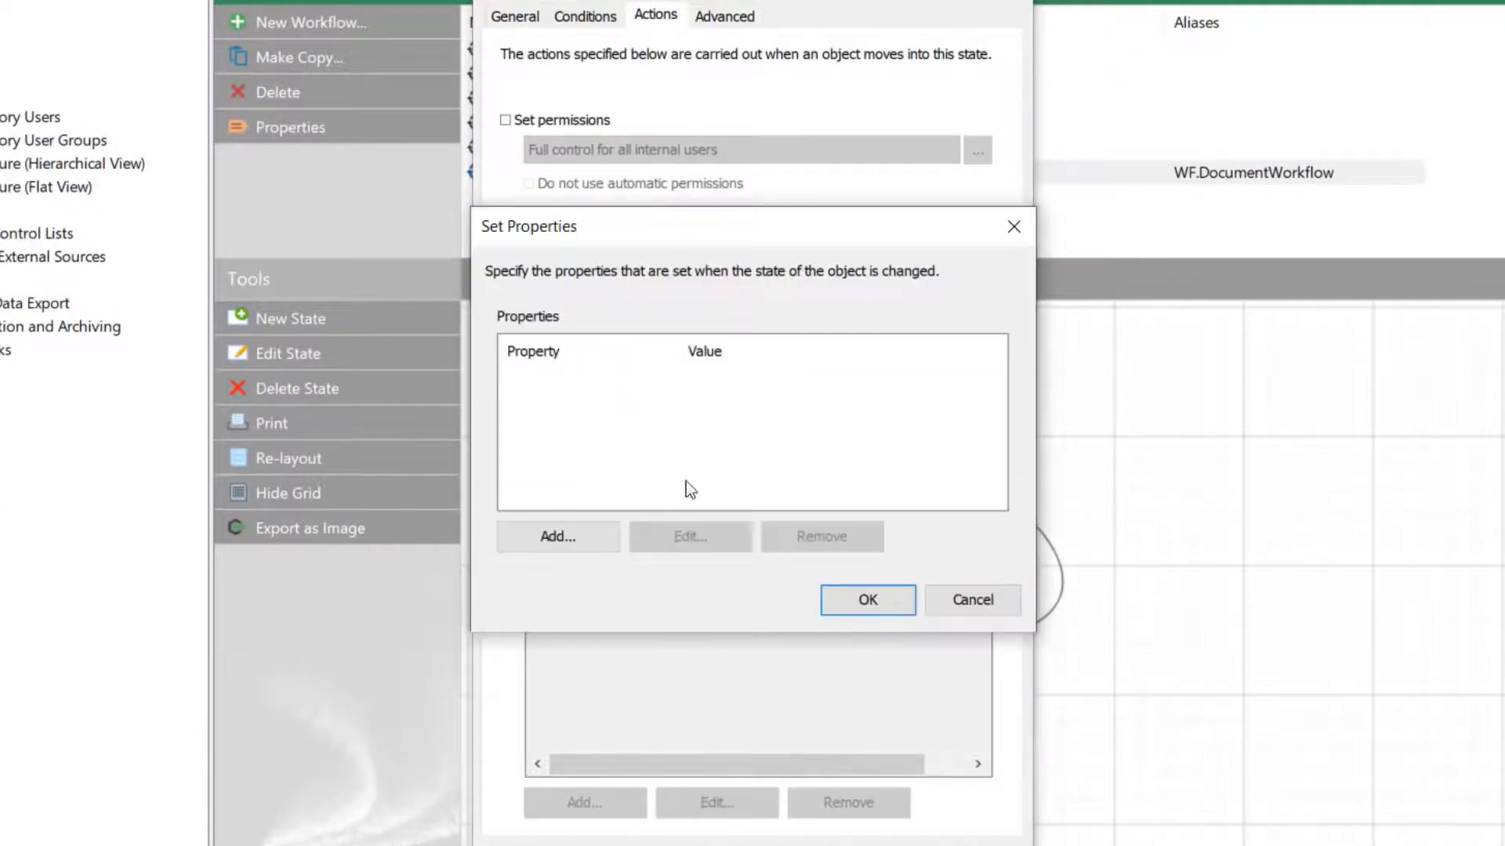
{"action": "left_click", "coordinate": [588, 539]}
{"action": "left_click", "coordinate": [989, 381]}
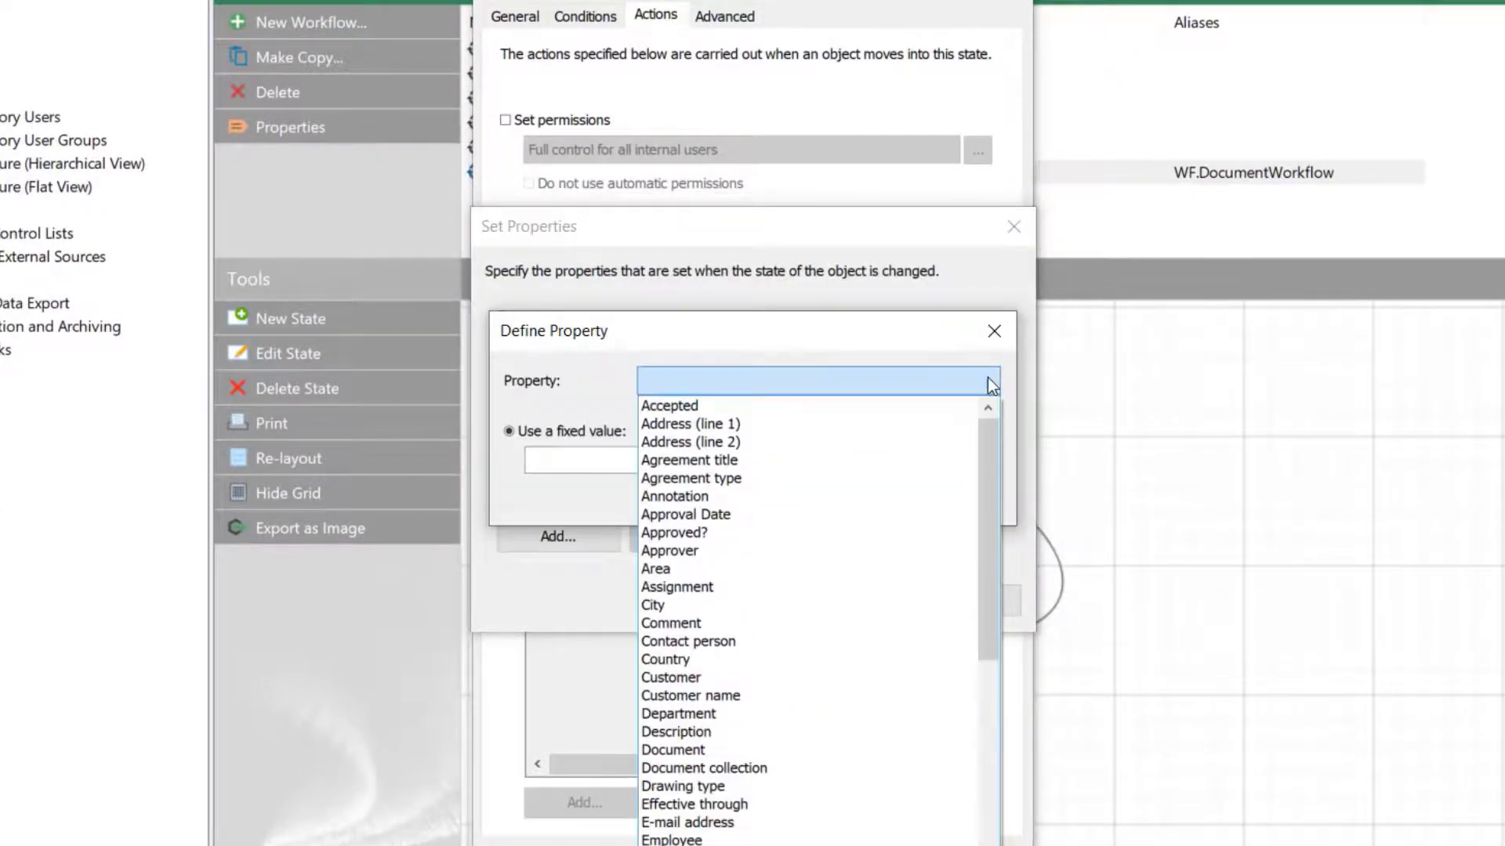
{"action": "left_click", "coordinate": [752, 735]}
{"action": "left_click", "coordinate": [689, 452]}
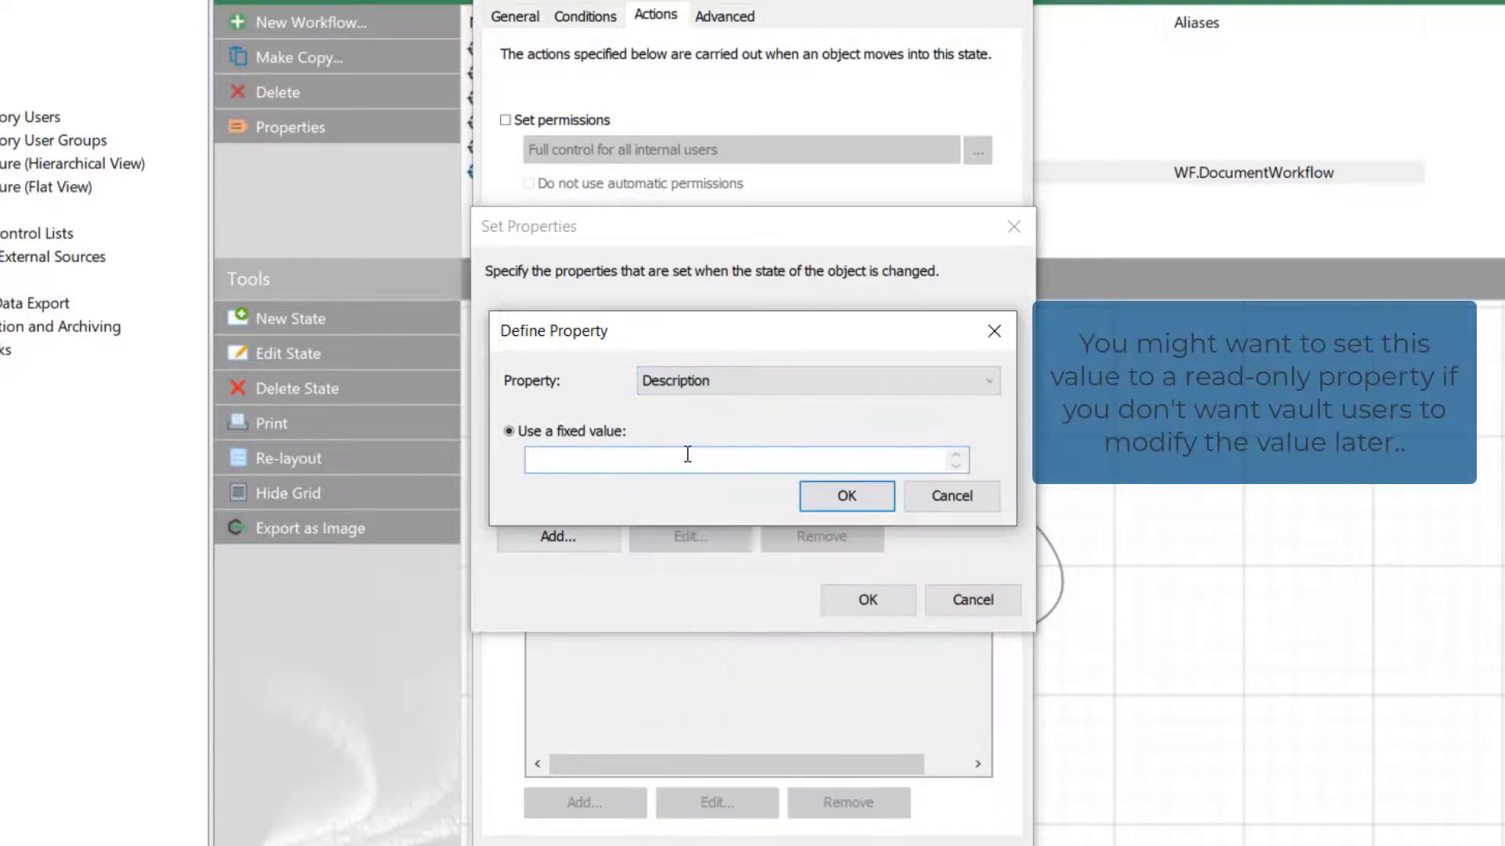
{"action": "type", "text": "This is the final version of the document."}
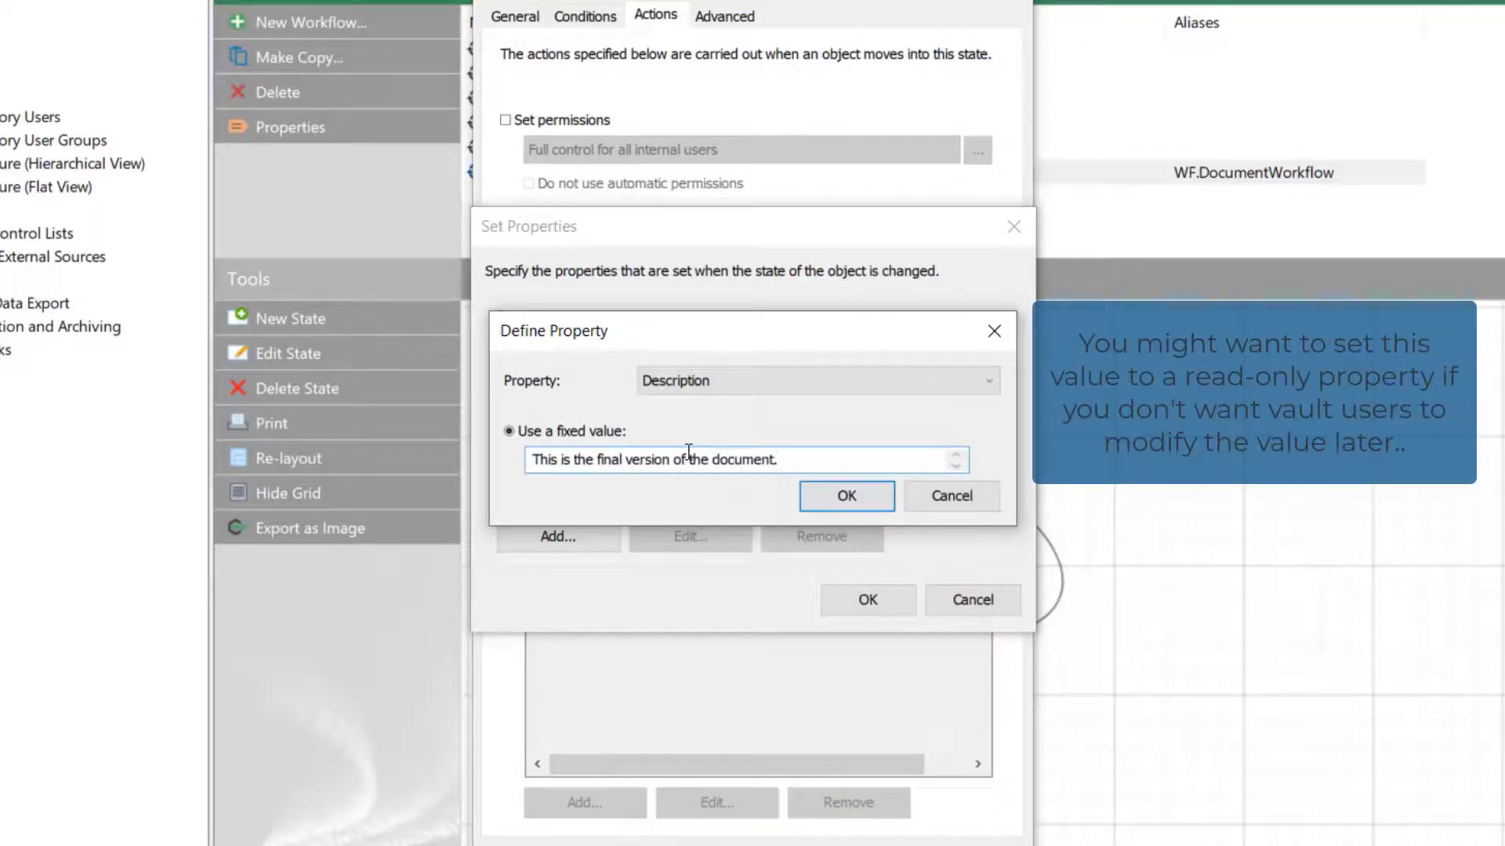
{"action": "left_click", "coordinate": [820, 497]}
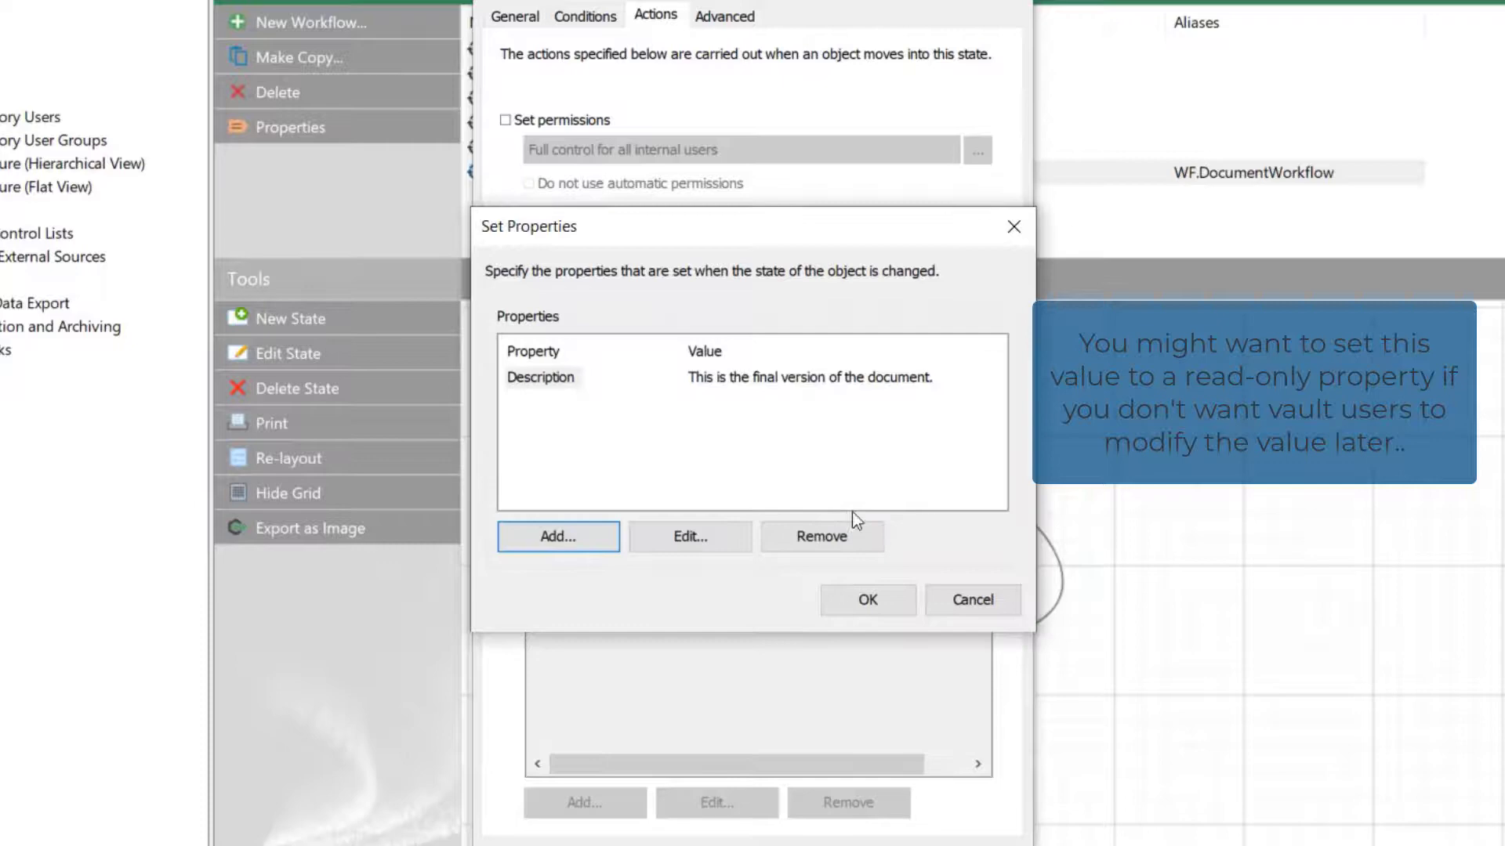
{"action": "left_click", "coordinate": [886, 601]}
{"action": "left_click", "coordinate": [808, 838]}
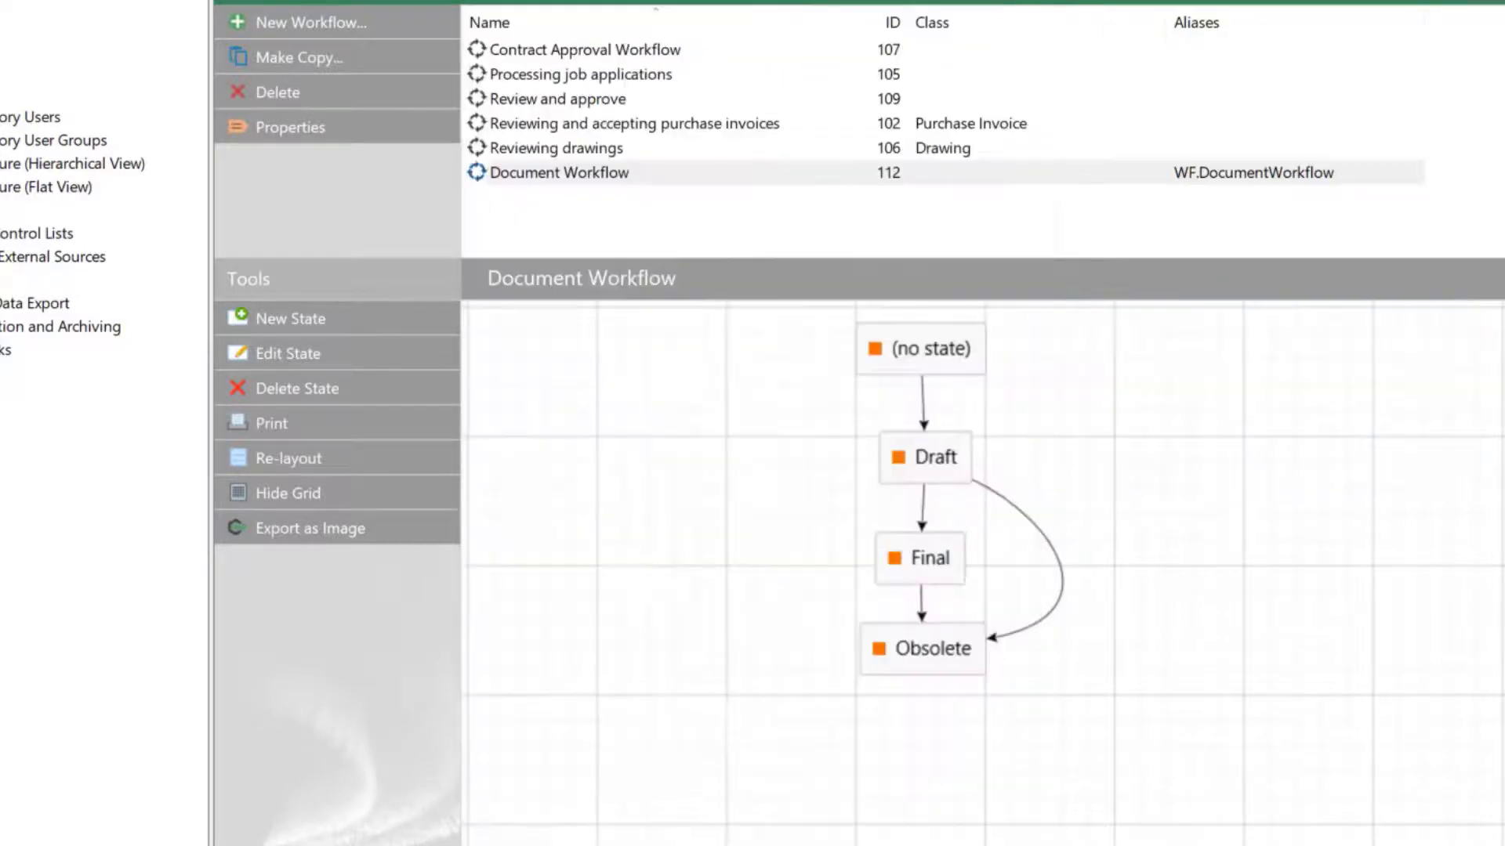
- Add an Obsolete state action setting Description to 'This copy is obsolete. Do not use this copy of the document'
{"action": "double_click", "coordinate": [938, 660]}
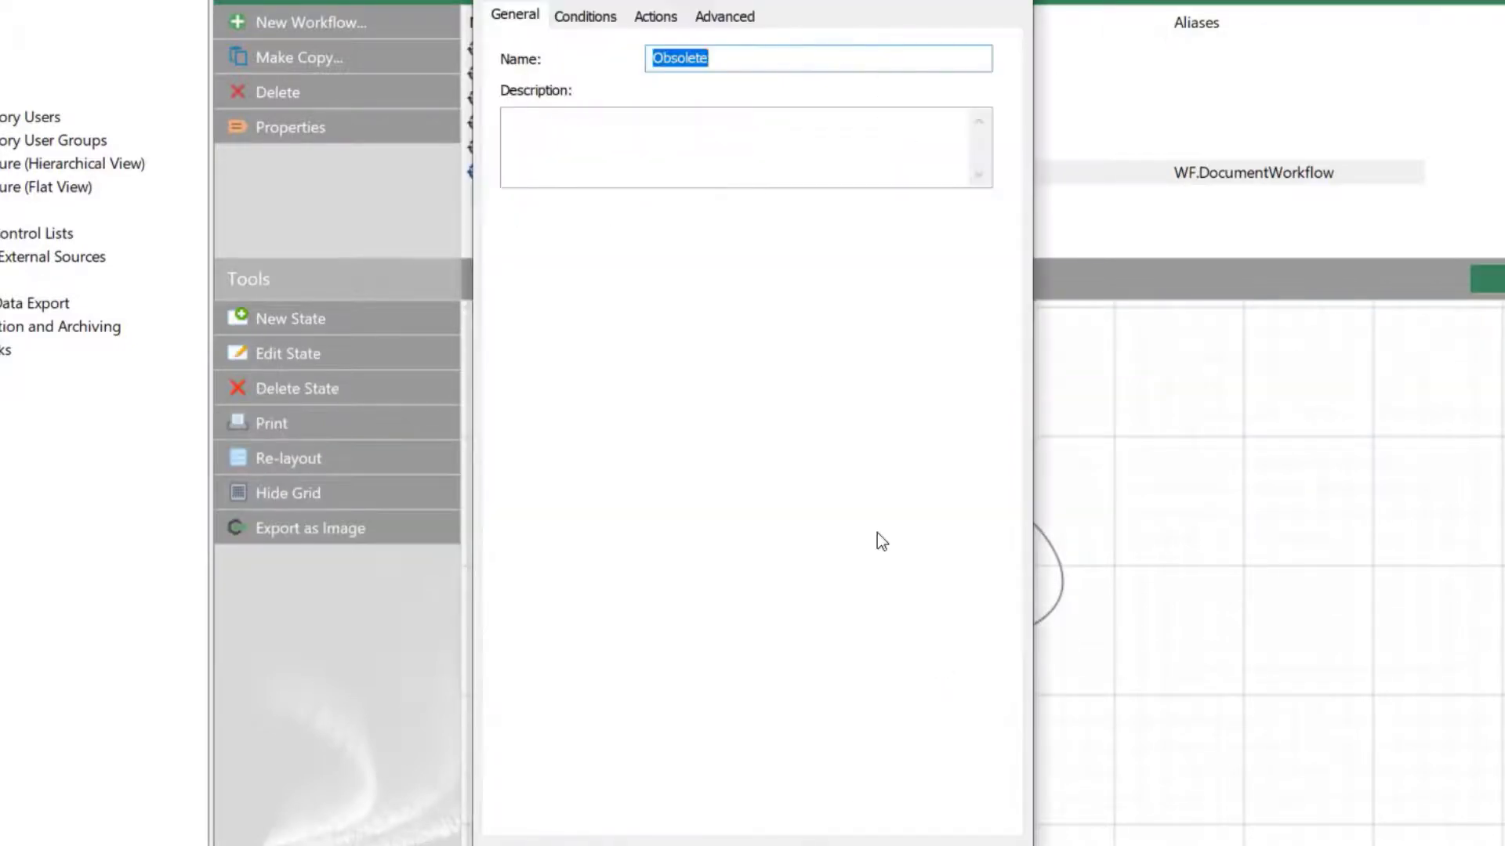
{"action": "left_click", "coordinate": [673, 17]}
{"action": "left_click", "coordinate": [586, 388]}
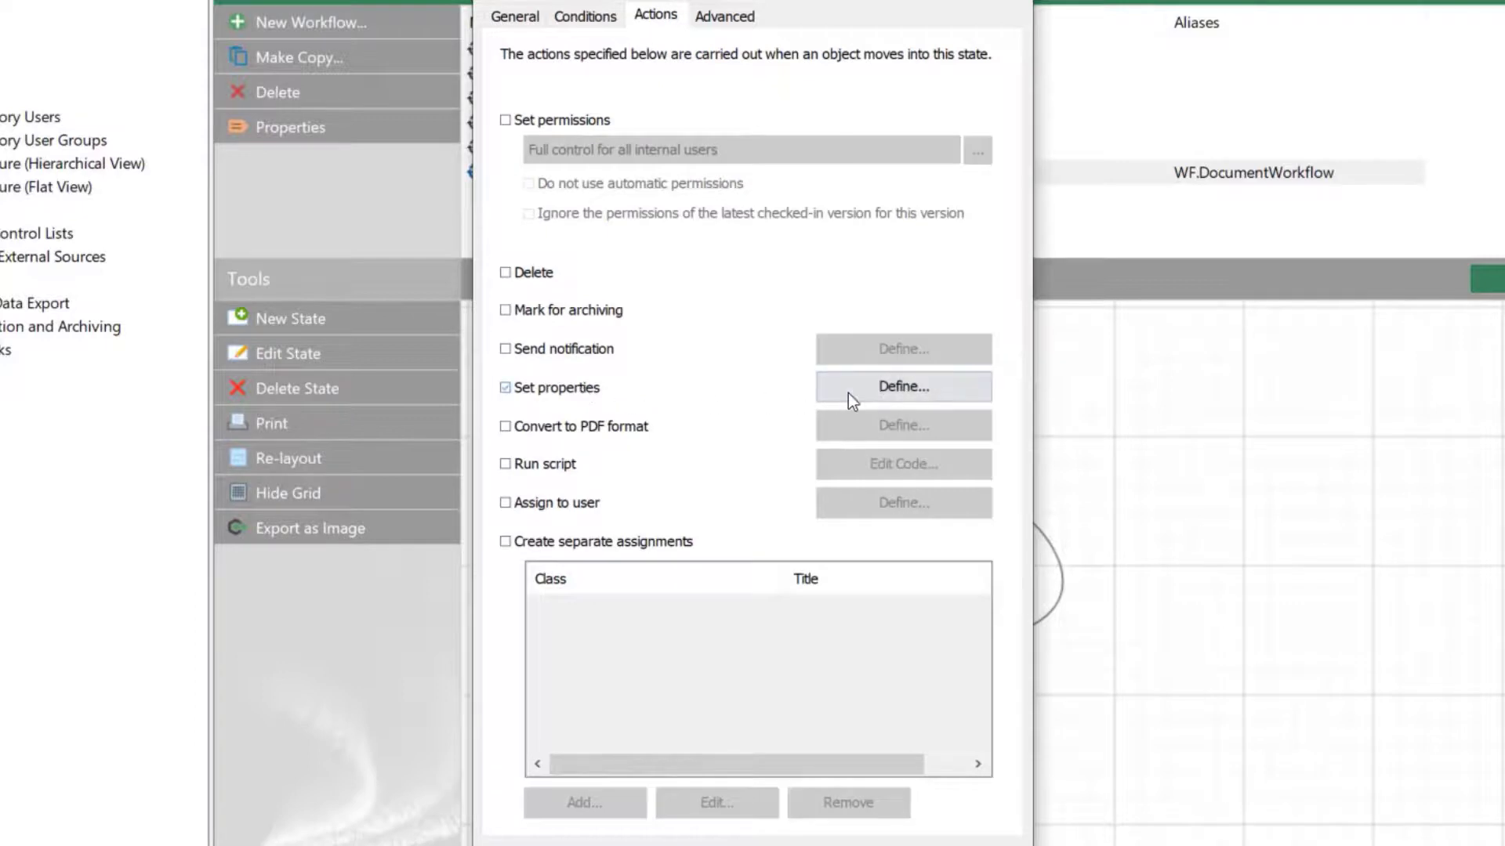
{"action": "left_click", "coordinate": [875, 393]}
{"action": "left_click", "coordinate": [587, 536]}
{"action": "left_click", "coordinate": [981, 380]}
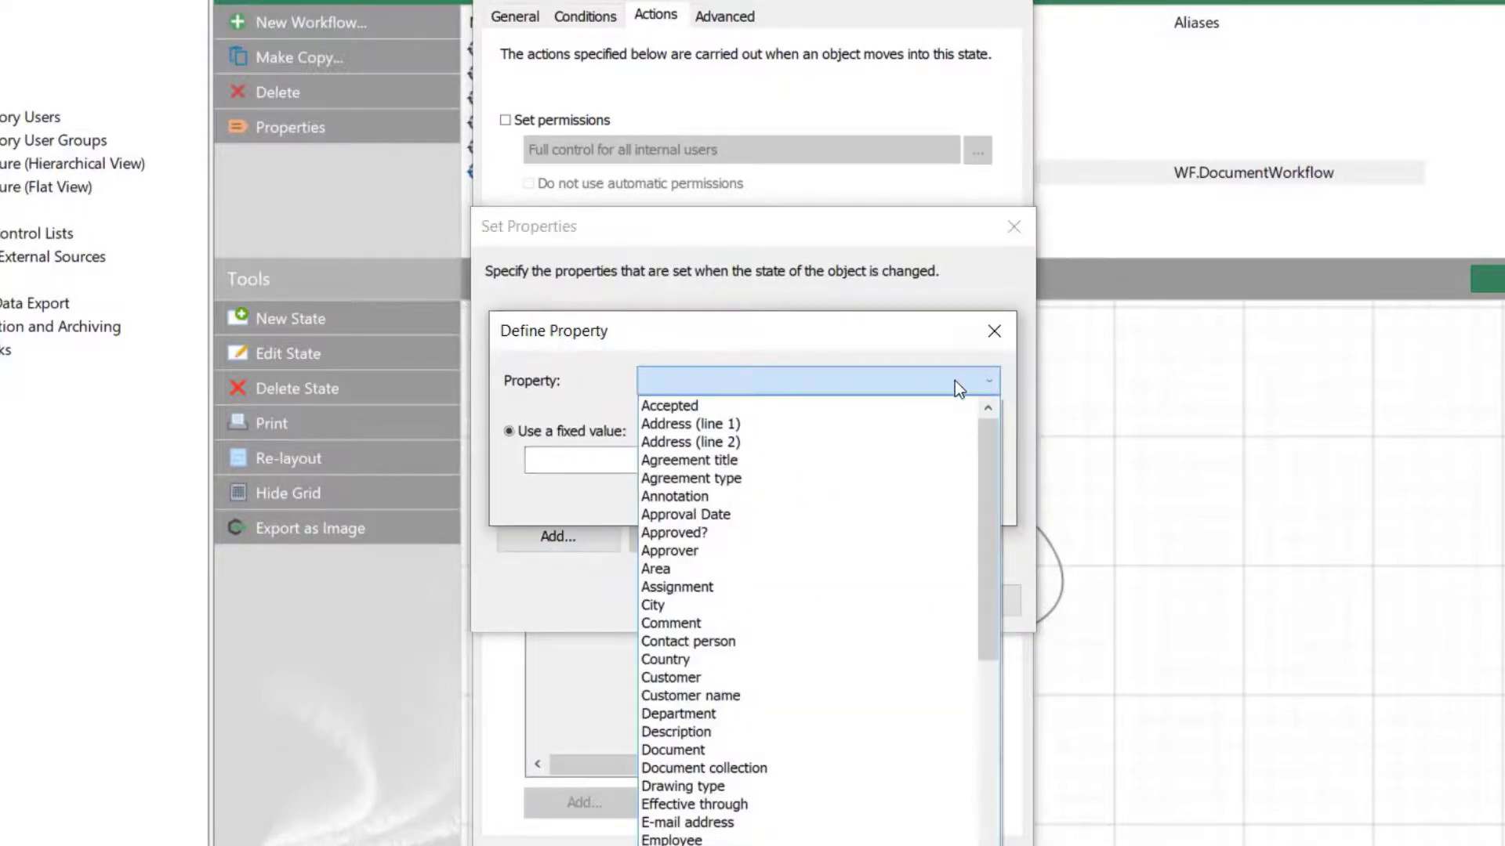
{"action": "left_click", "coordinate": [741, 735]}
{"action": "left_click", "coordinate": [696, 459]}
{"action": "type", "text": "T"}
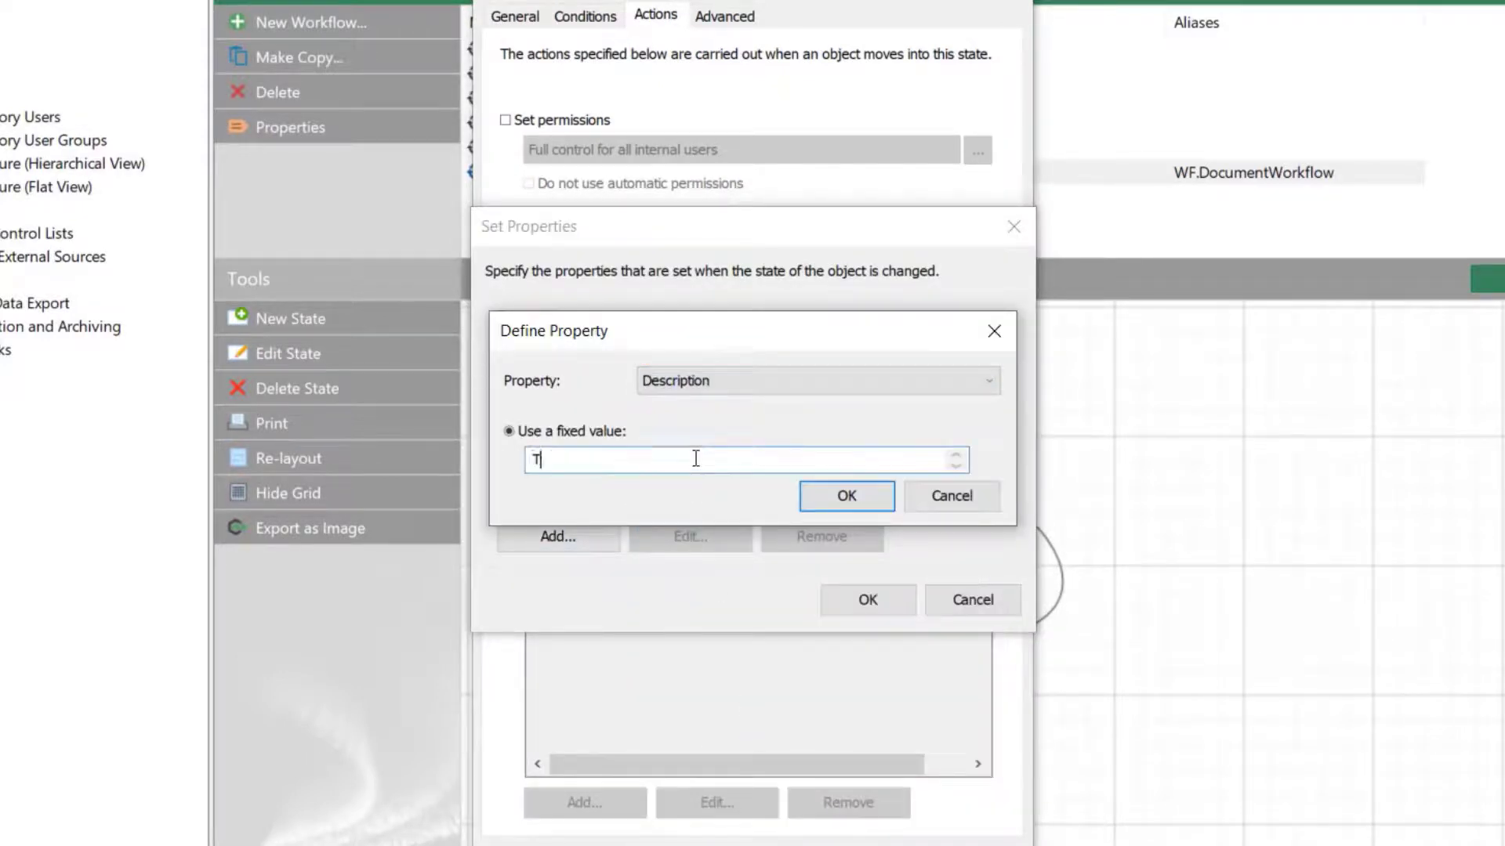
{"action": "type", "text": "his copy is obsolete. Do not "}
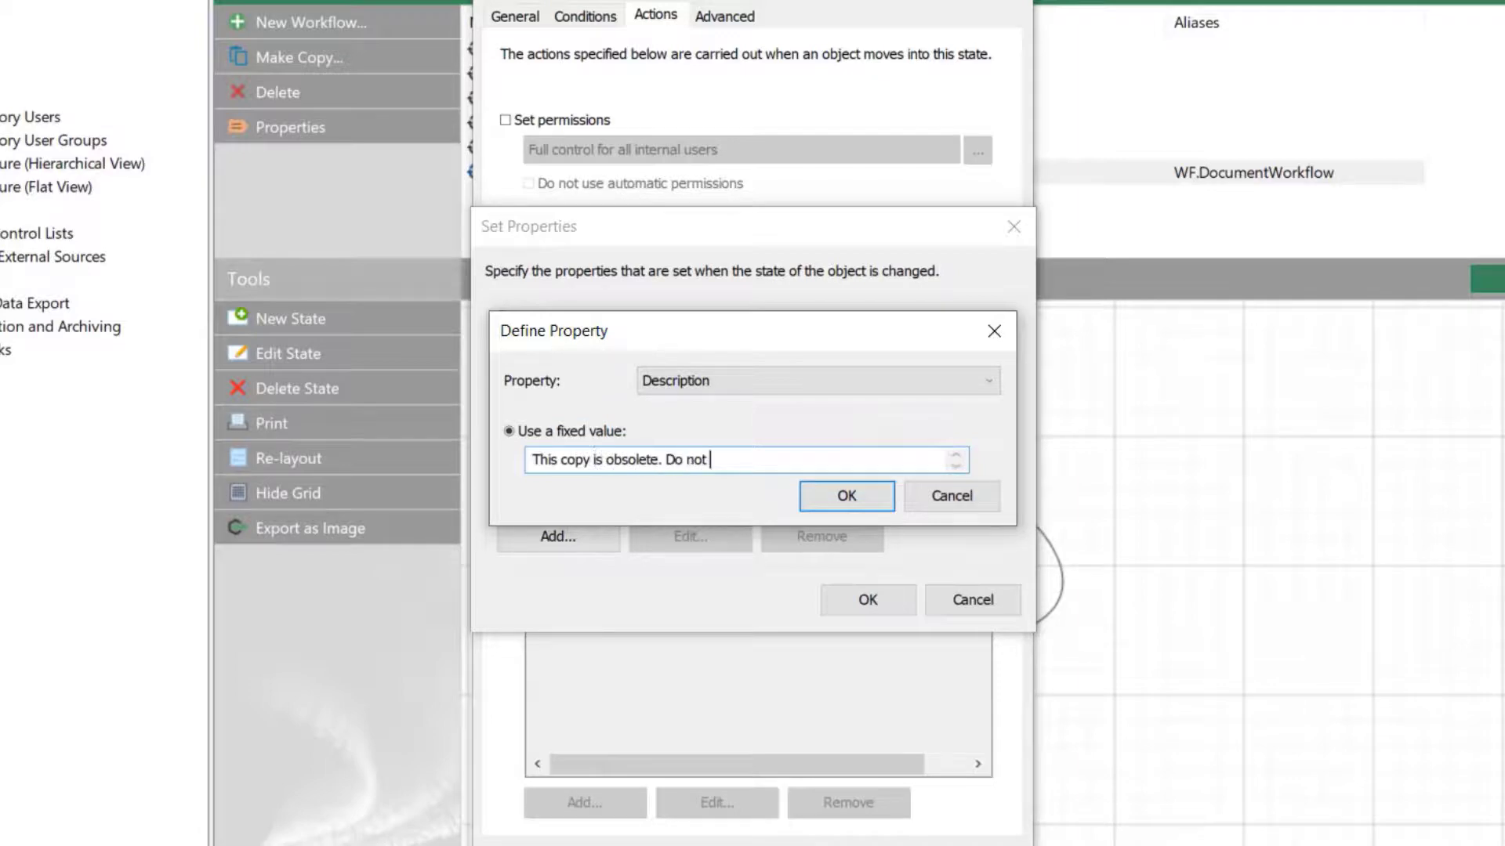
{"action": "type", "text": "use this copy of the document!"}
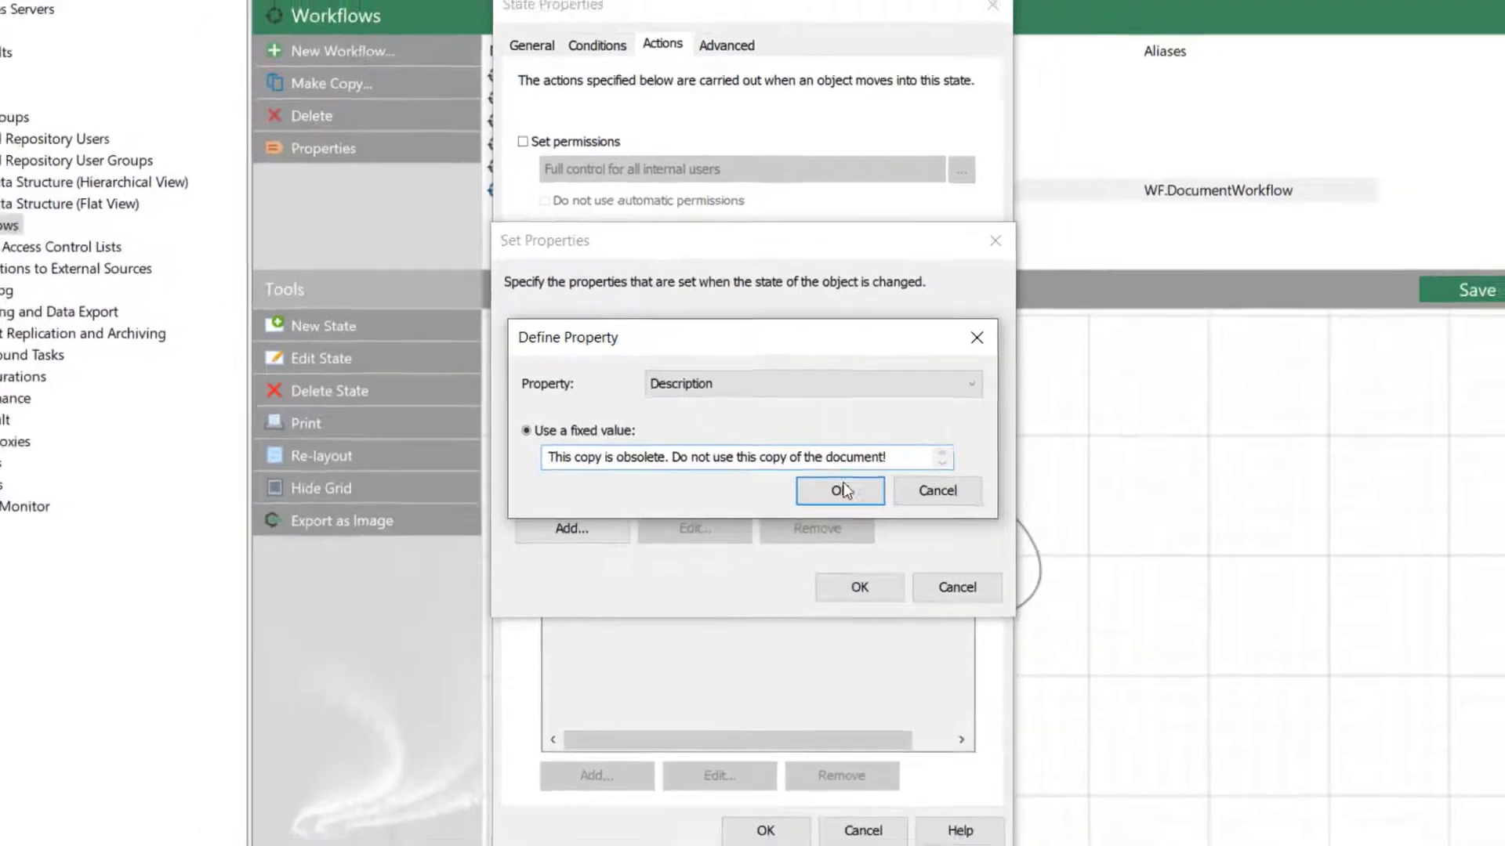
{"action": "left_click", "coordinate": [846, 496]}
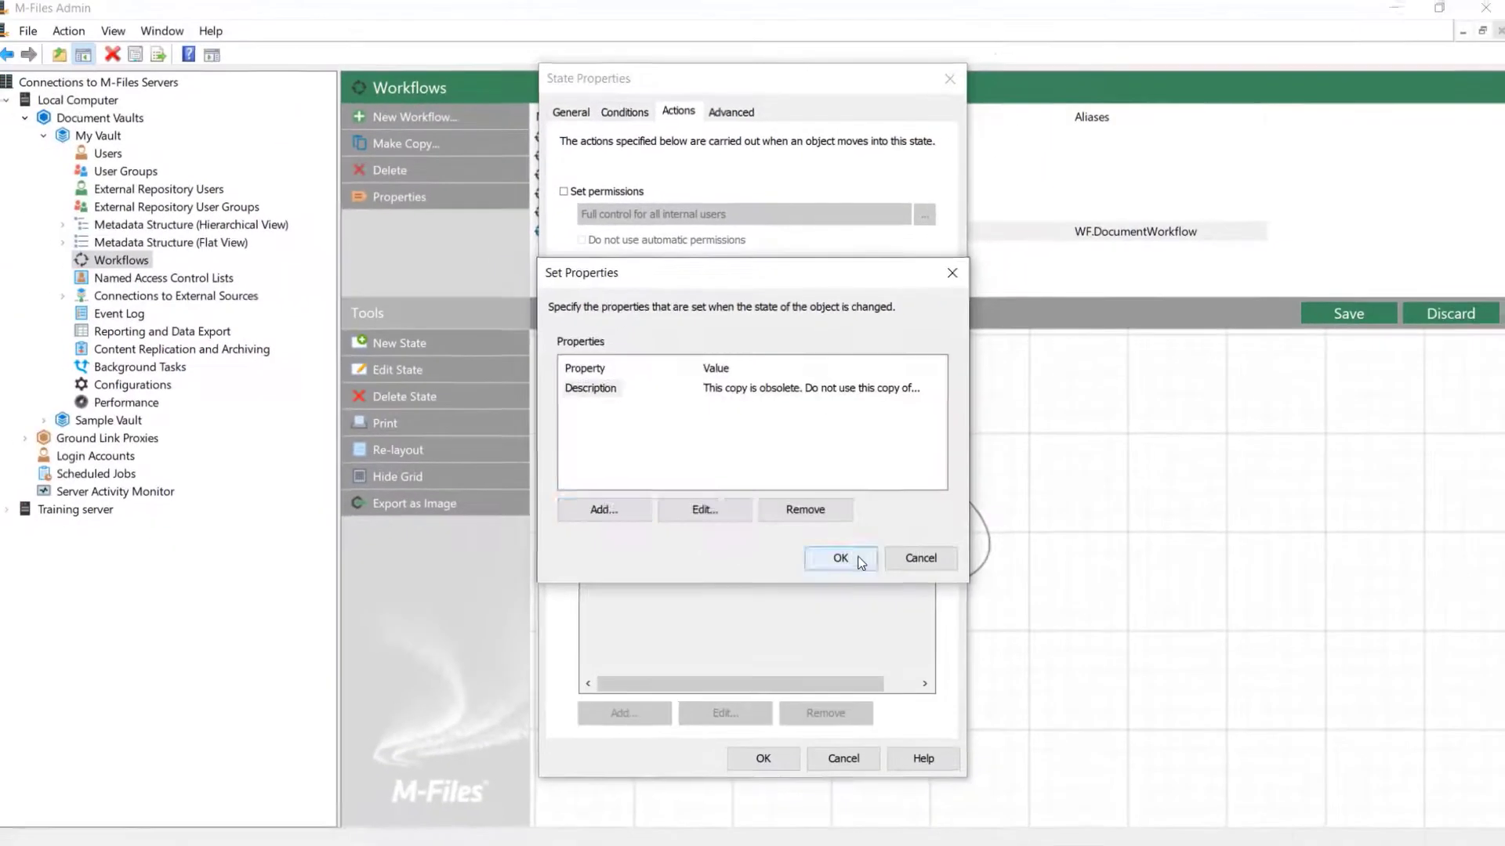
{"action": "left_click", "coordinate": [861, 563]}
{"action": "left_click", "coordinate": [776, 762]}
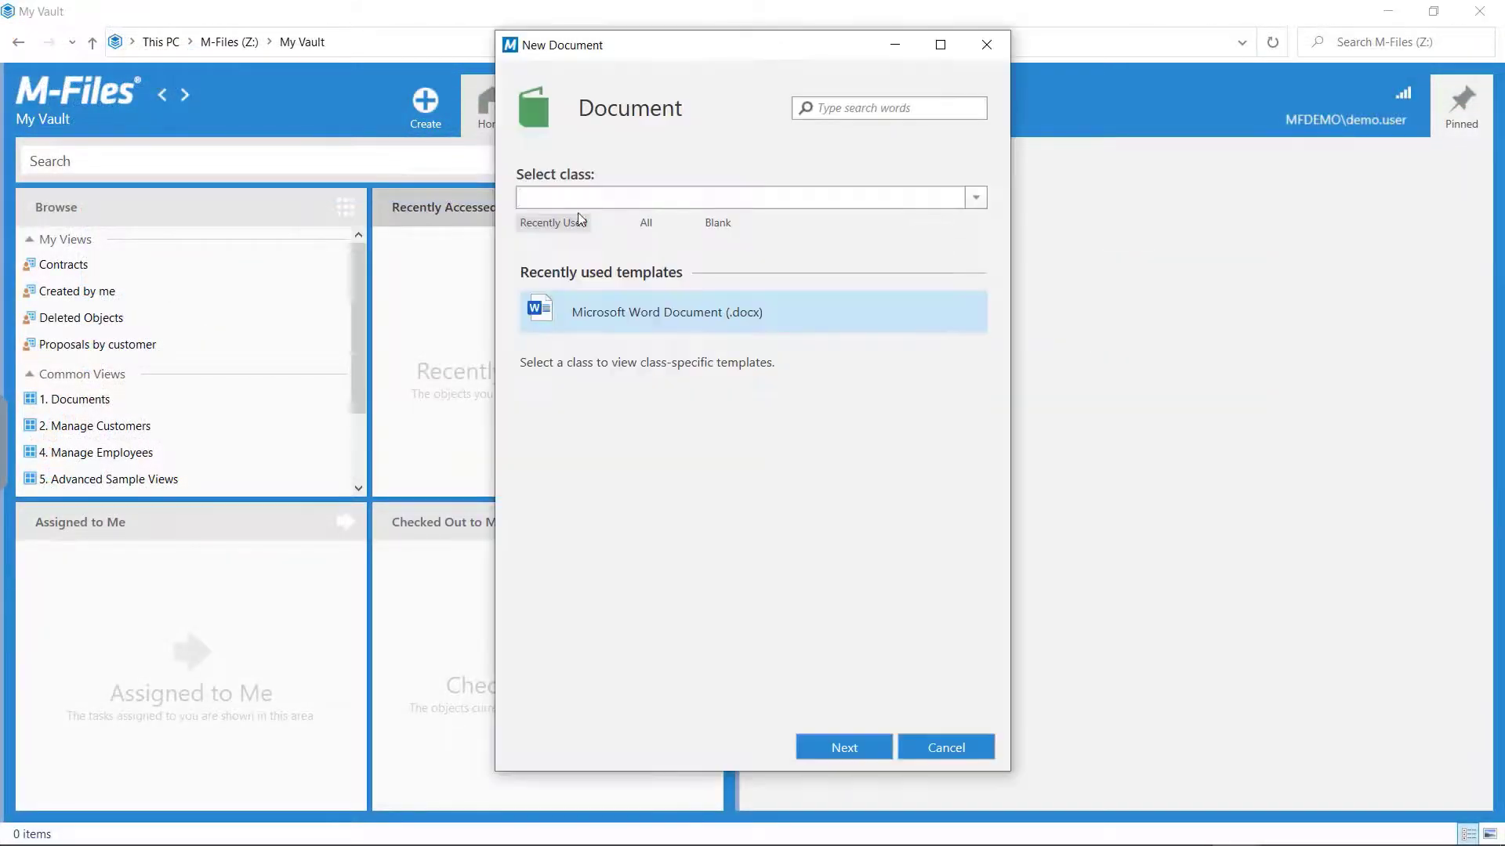
- Create a Document-class Word file 'Remote Working Ideas' assigned to Document Workflow
{"action": "left_click", "coordinate": [976, 200]}
{"action": "left_click", "coordinate": [715, 406]}
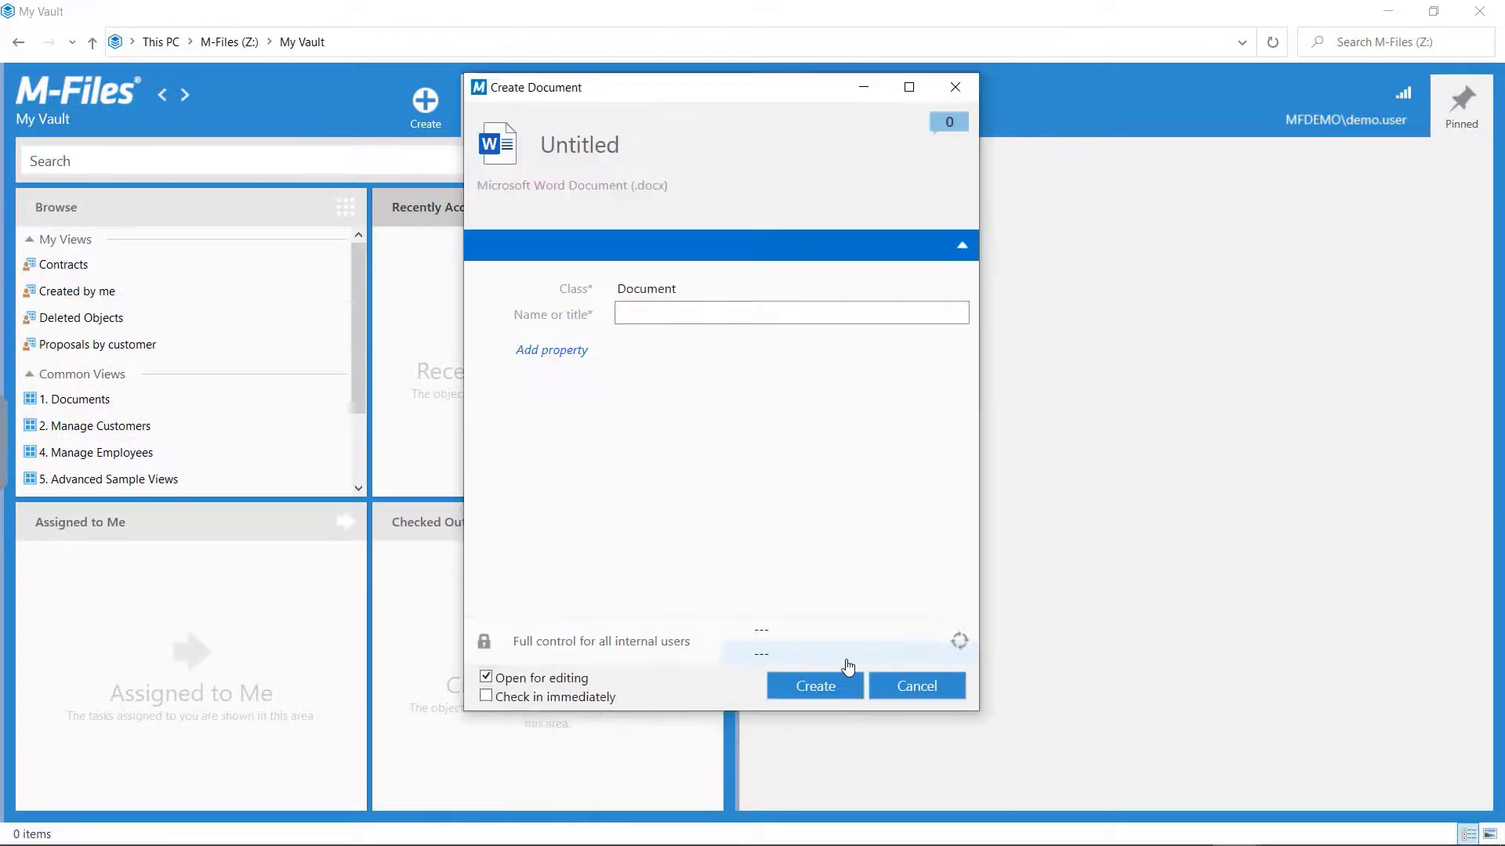
{"action": "type", "text": "Remote Working Ideas"}
{"action": "left_click", "coordinate": [855, 646]}
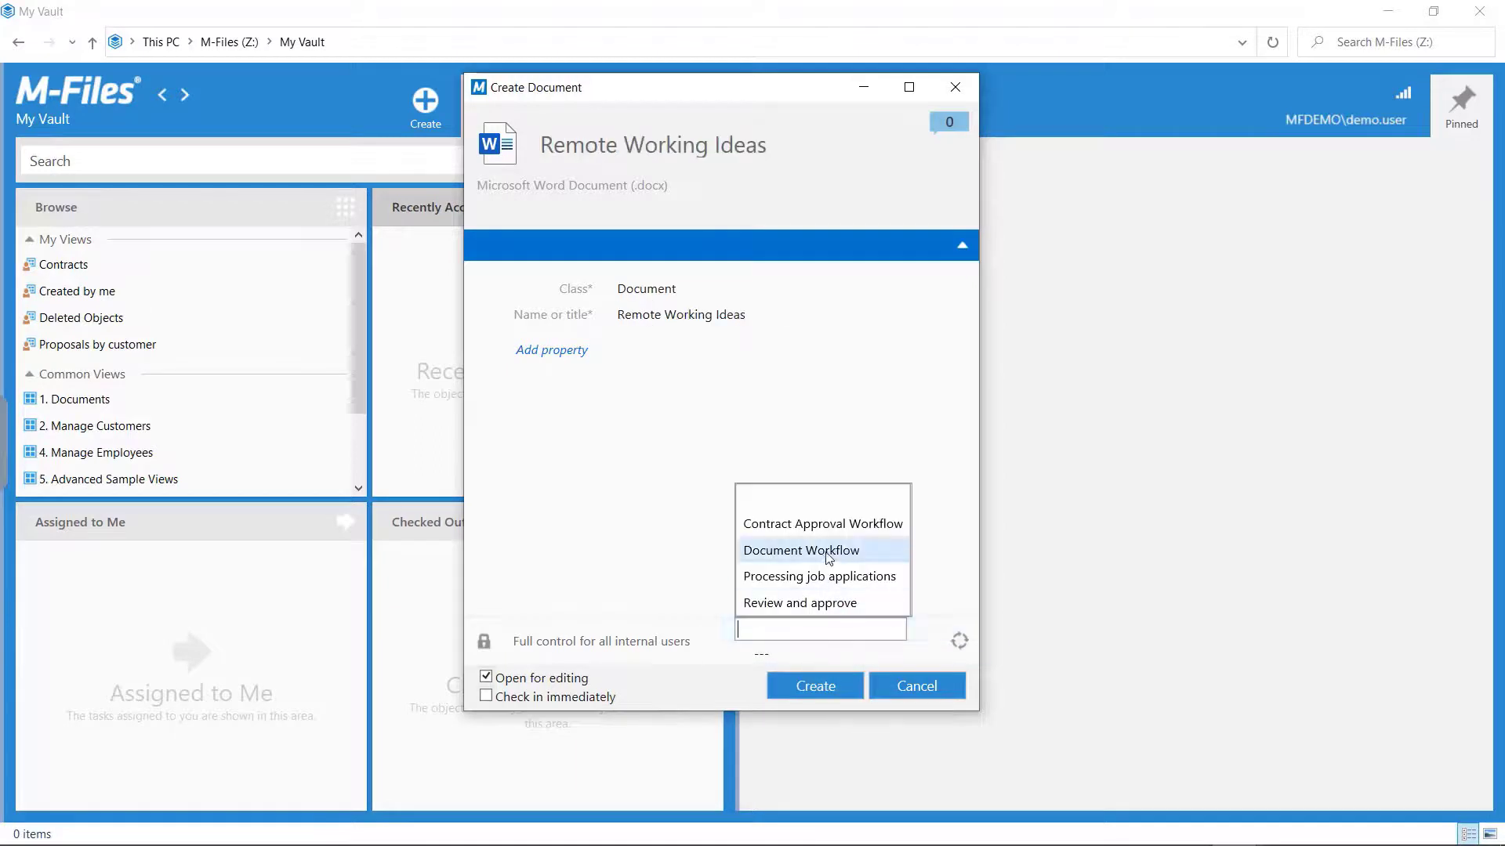
{"action": "left_click", "coordinate": [831, 550]}
{"action": "left_click", "coordinate": [822, 687]}
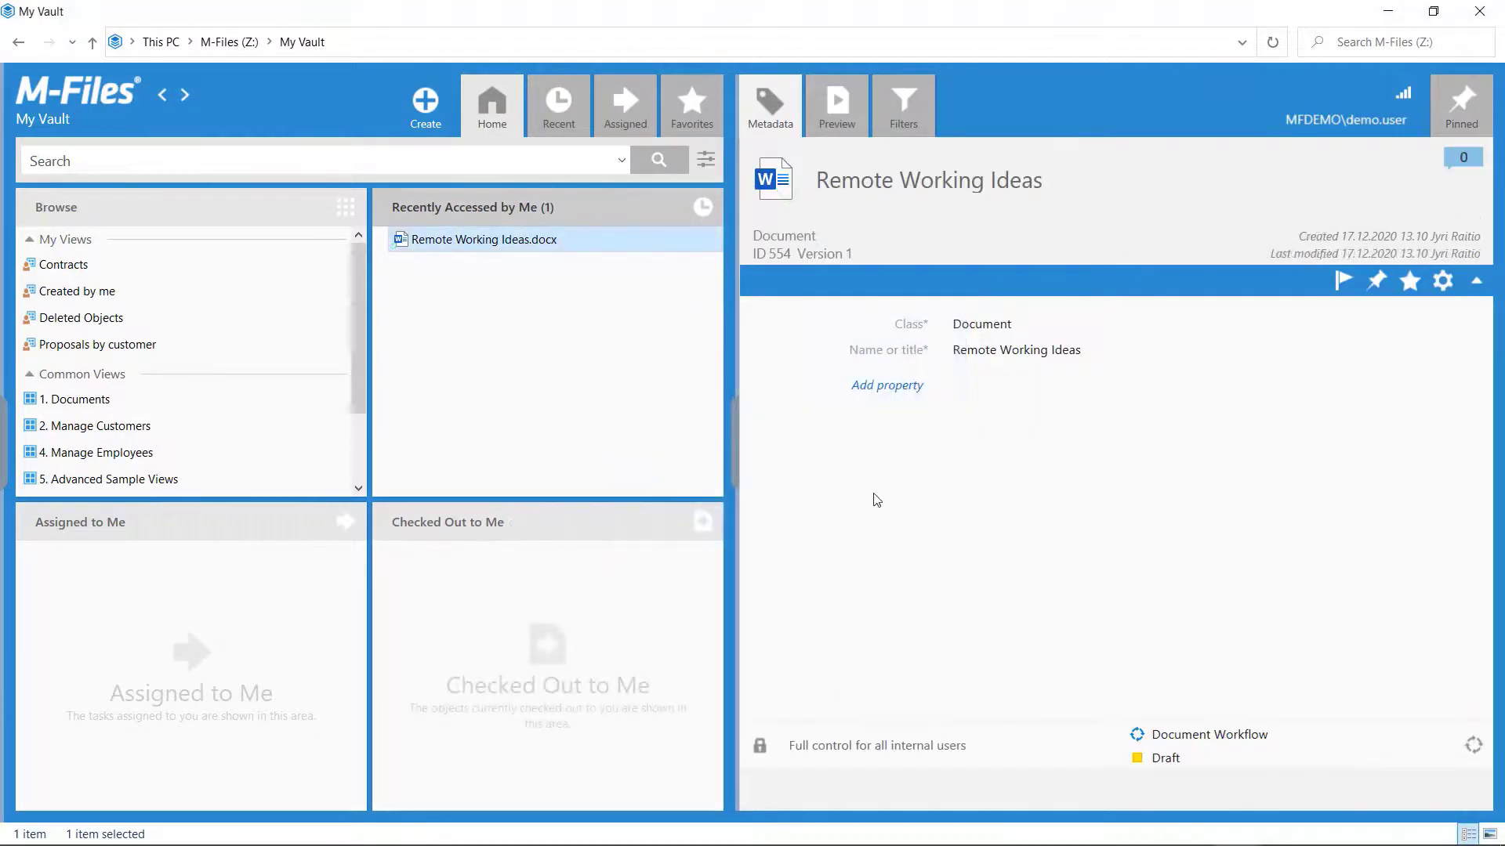
- Move the new document from Draft to Final and save it as version 2
{"action": "left_click", "coordinate": [1235, 761]}
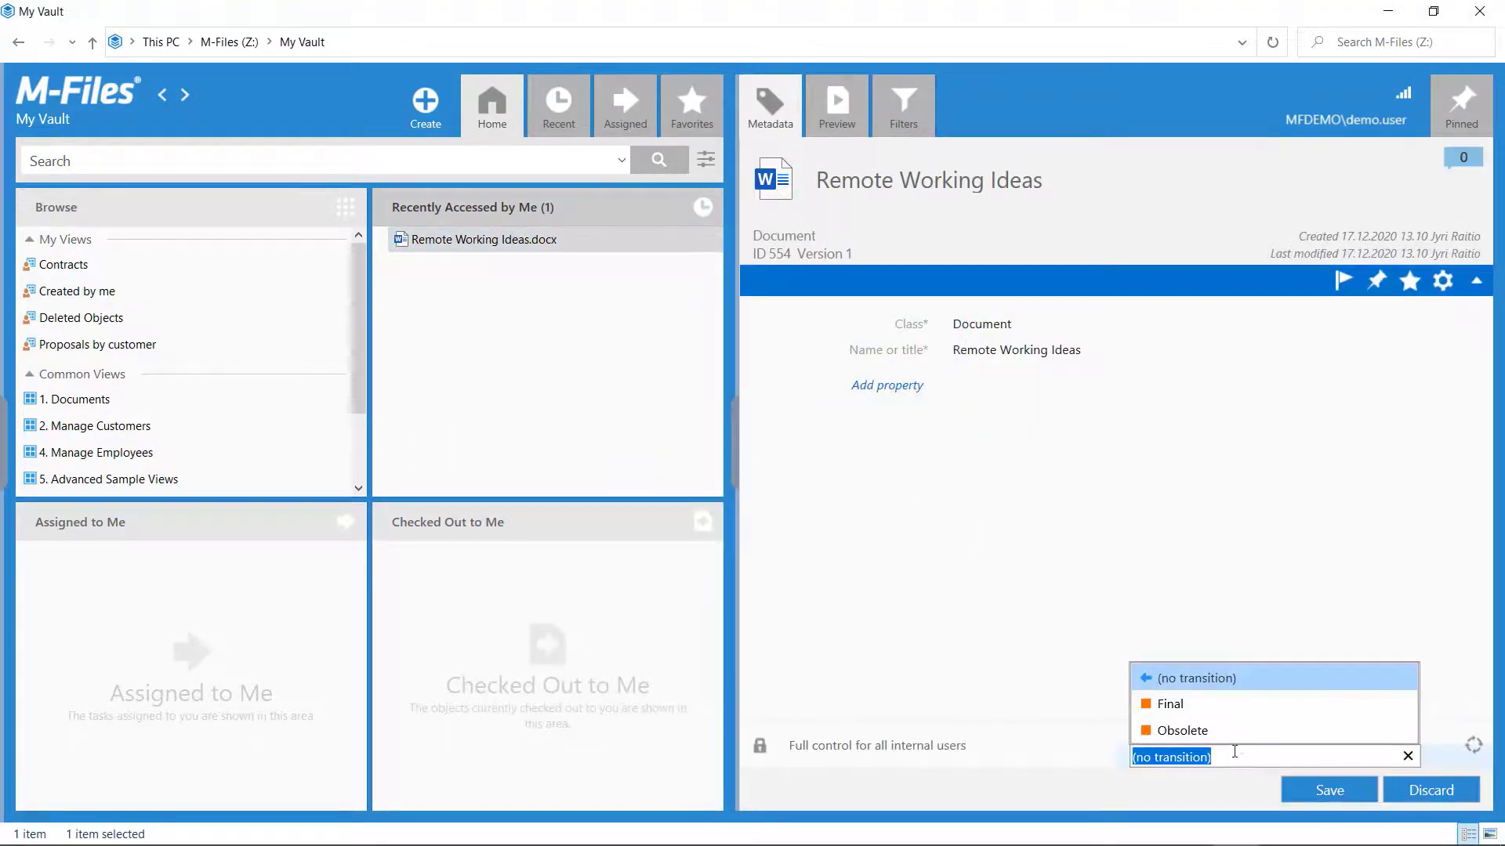
{"action": "left_click", "coordinate": [1243, 705]}
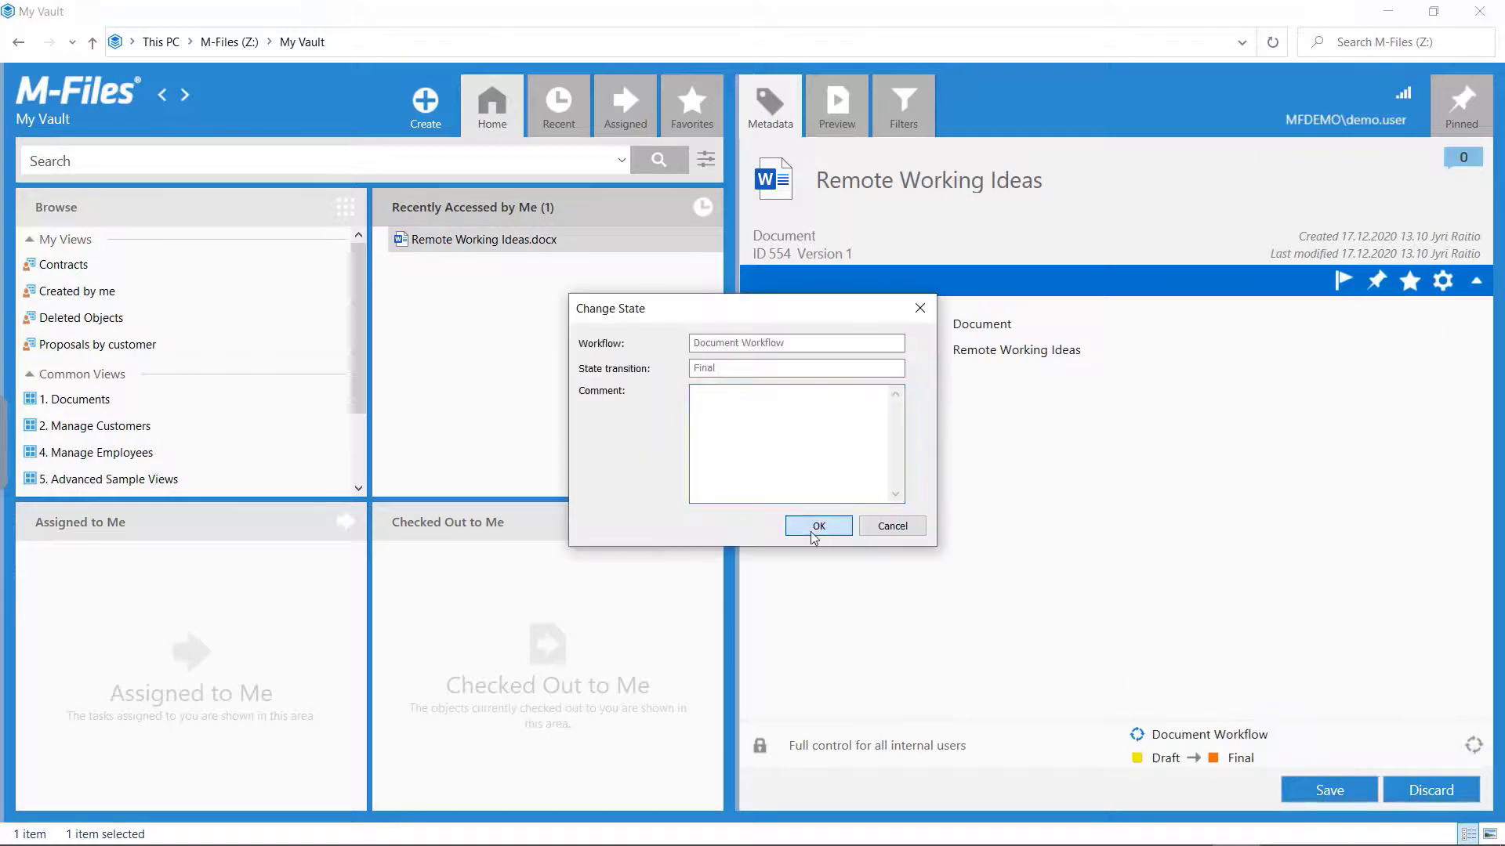
{"action": "left_click", "coordinate": [818, 525]}
{"action": "left_click", "coordinate": [1330, 790]}
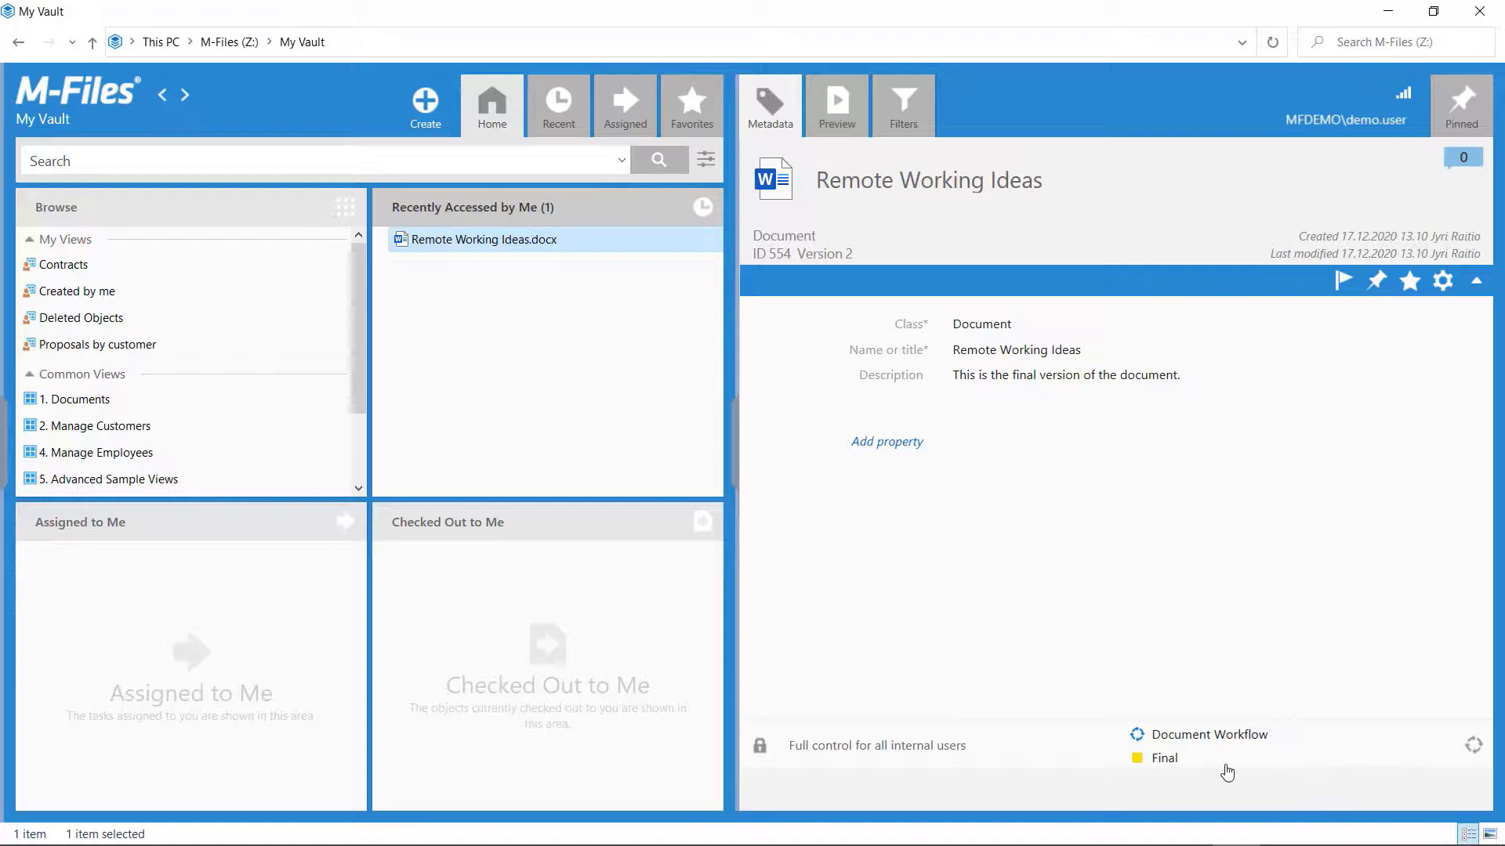
- Change the document's state from Final to Obsolete and save
{"action": "left_click", "coordinate": [1199, 761]}
{"action": "left_click", "coordinate": [1199, 729]}
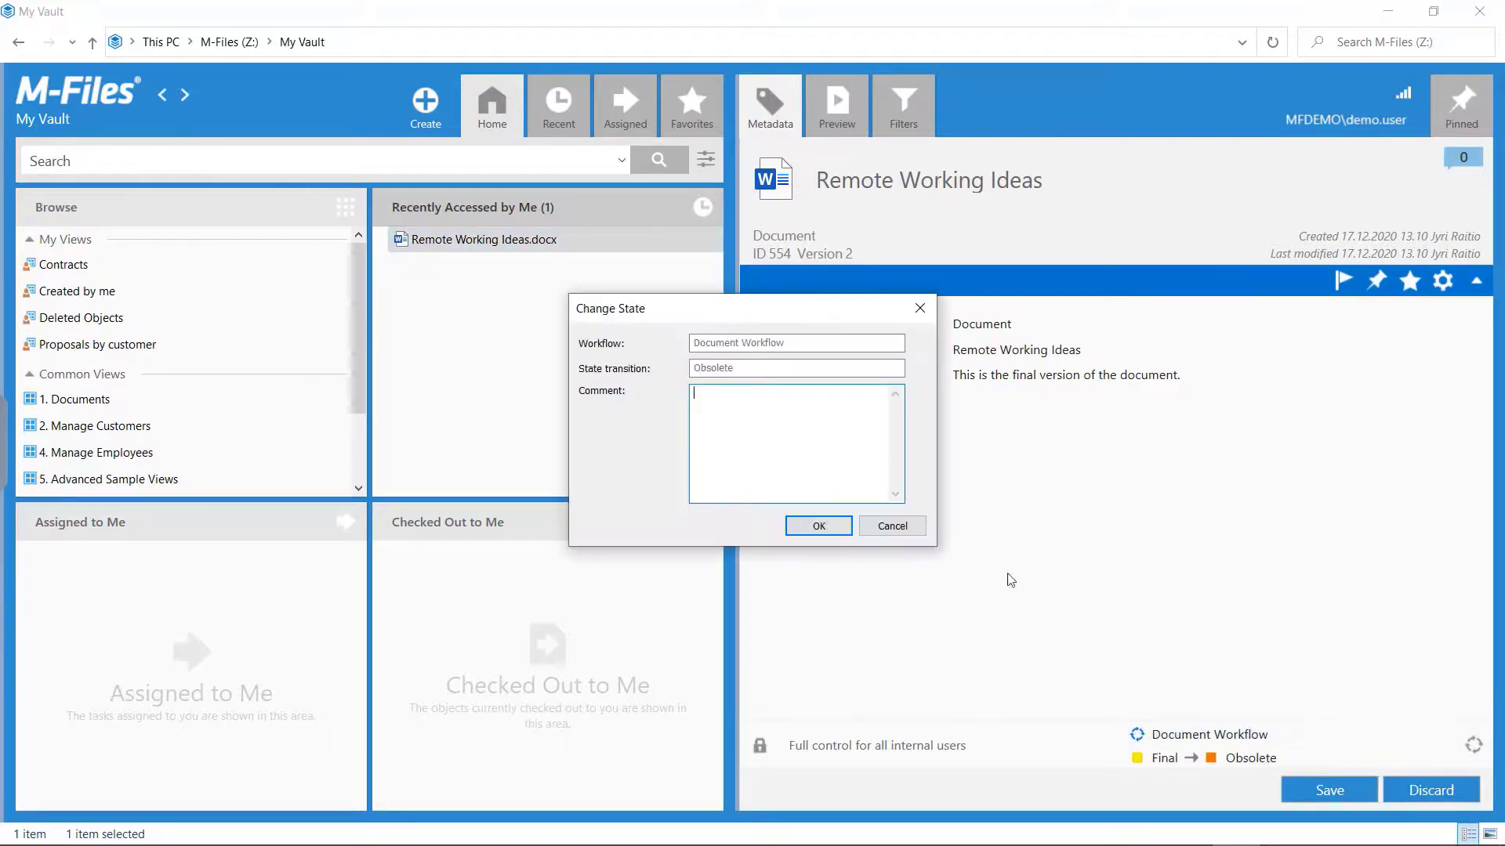
{"action": "left_click", "coordinate": [819, 526]}
{"action": "left_click", "coordinate": [1318, 790]}
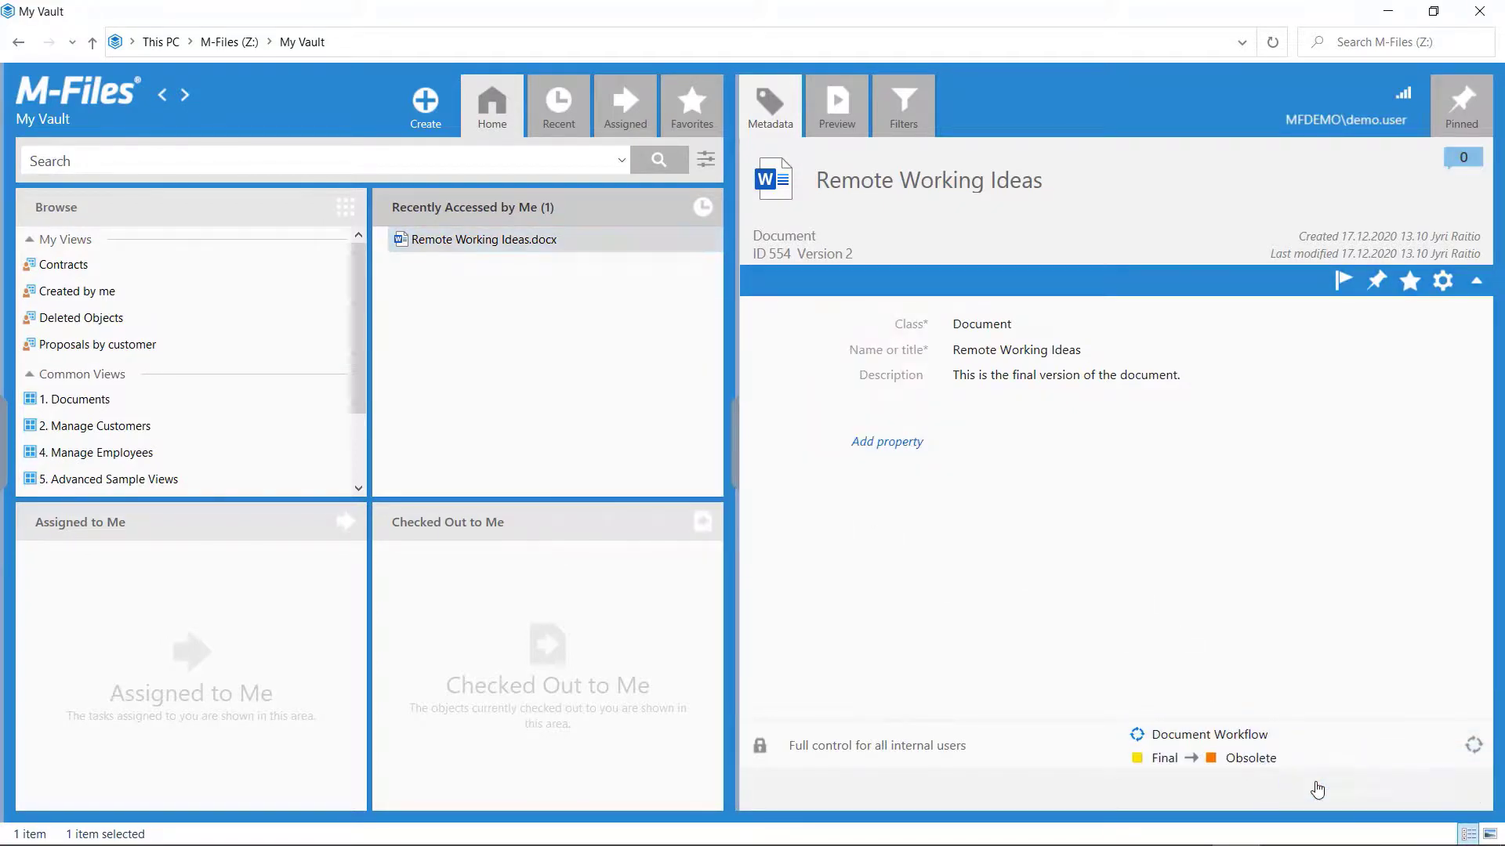